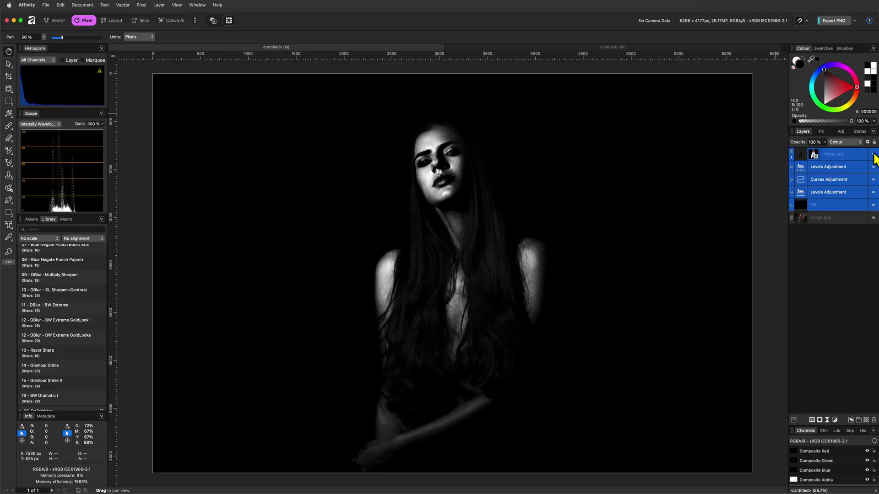
# Step: Delete the earlier fill, adjustment and copied image layers, leaving only the colour Image.png
pyautogui.press('Delete')
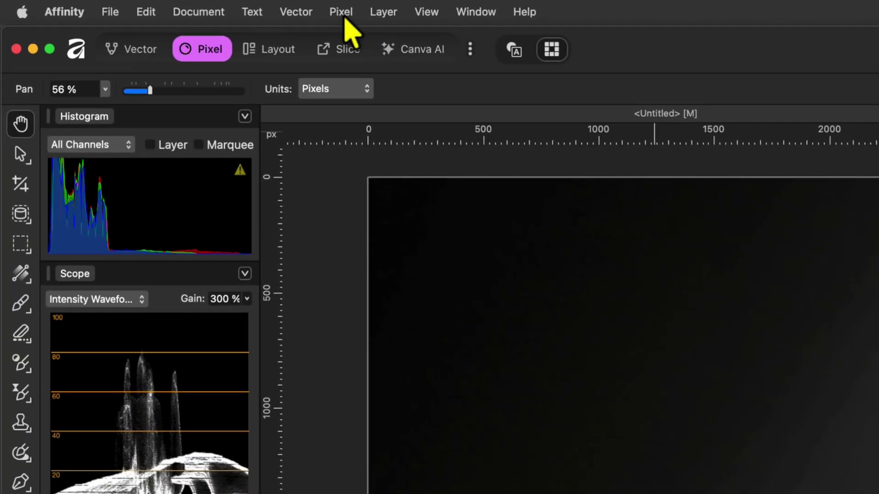
# Step: Add a black Fill layer above the photo and set it to Colour blend mode
pyautogui.click(143, 7)
pyautogui.click(146, 73)
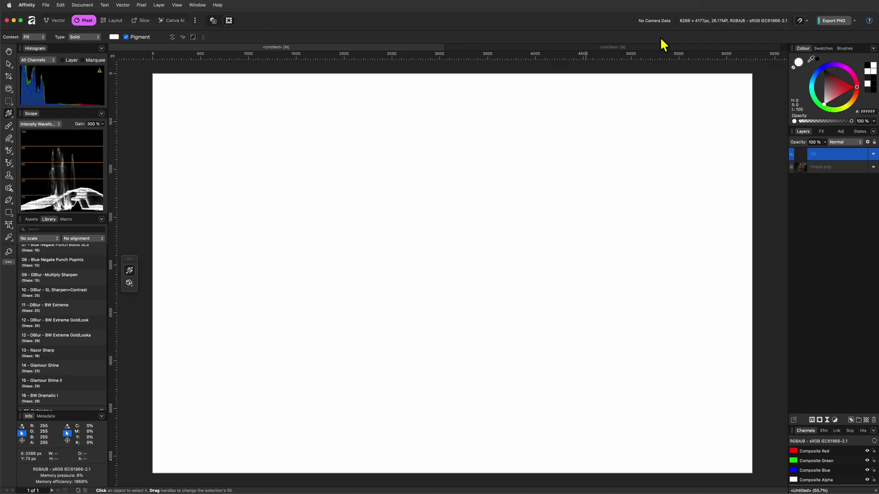
pyautogui.moveTo(832, 91); pyautogui.dragTo(809, 49)
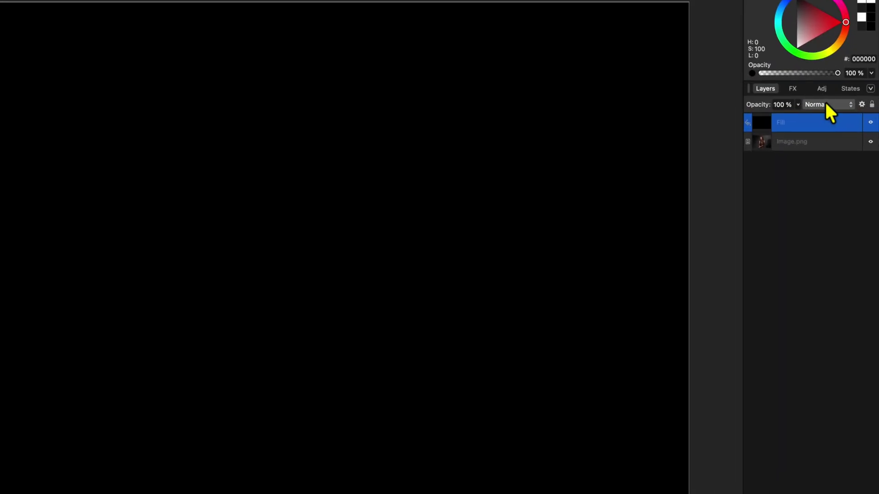
pyautogui.click(827, 107)
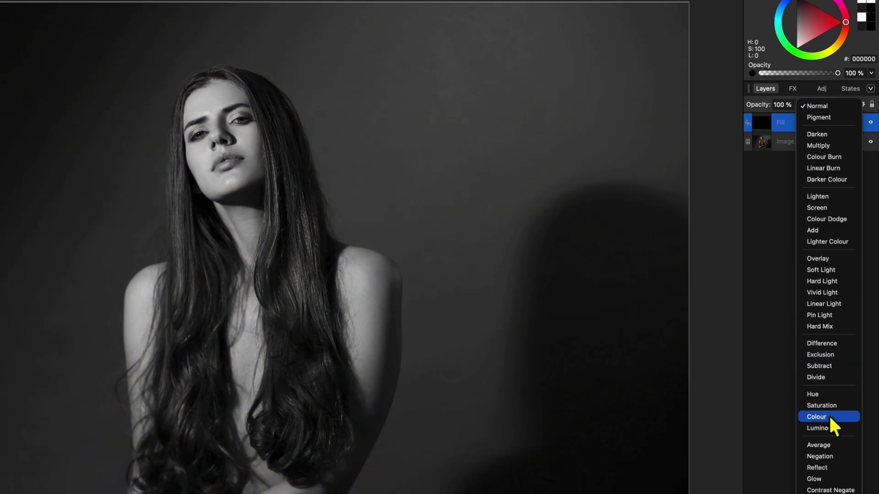
pyautogui.click(829, 417)
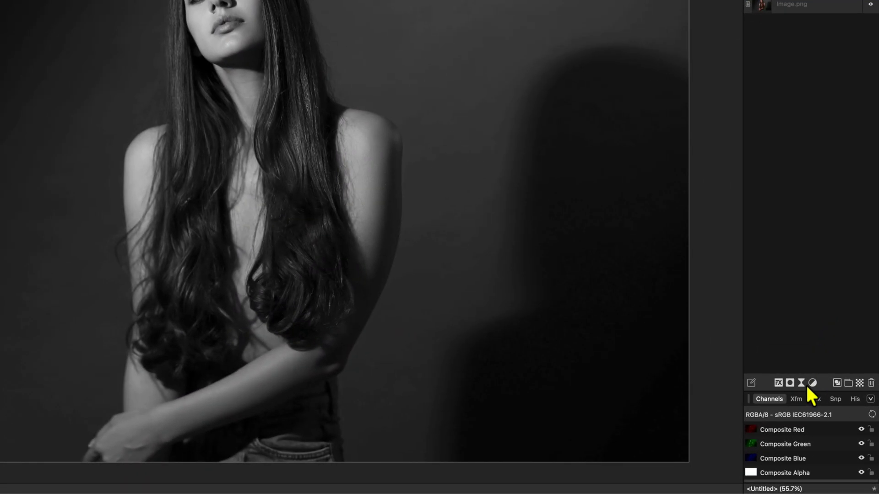
# Step: Add a Levels adjustment above the fill with its black level raised to 30%
pyautogui.click(813, 383)
pyautogui.click(811, 389)
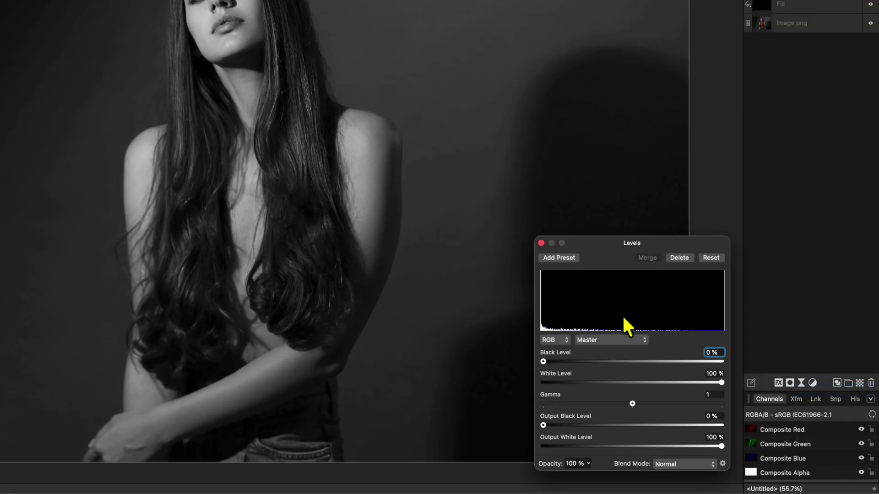
pyautogui.moveTo(544, 362); pyautogui.dragTo(597, 361)
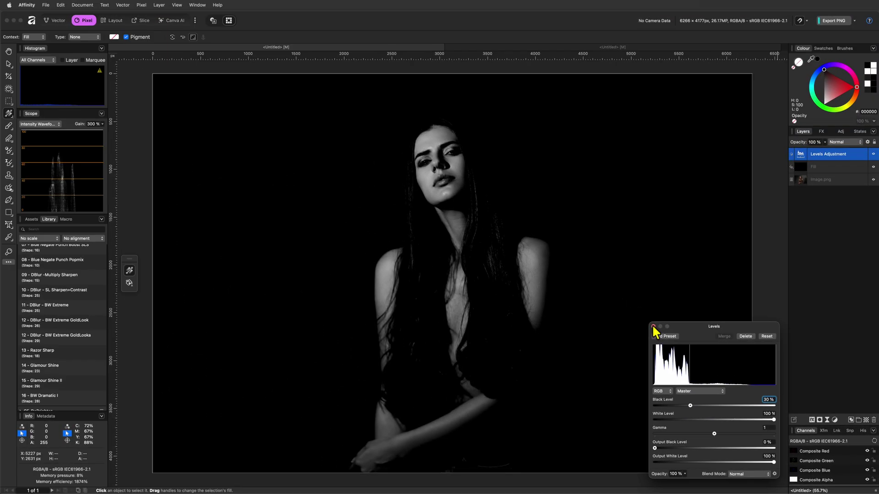
pyautogui.click(541, 243)
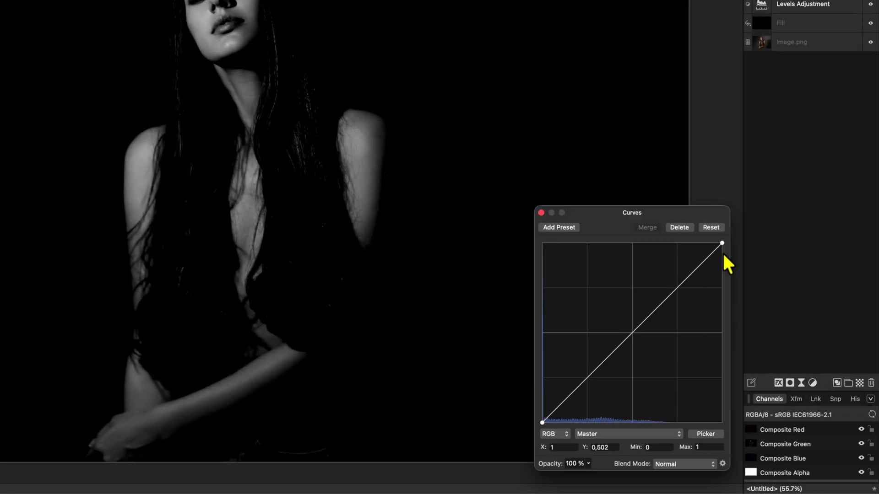
# Step: Shape the Curves adjustment with a lowered white endpoint and raised midpoint, then set Reflect blending
pyautogui.moveTo(723, 244); pyautogui.dragTo(734, 333)
pyautogui.moveTo(632, 378); pyautogui.dragTo(630, 356)
pyautogui.click(541, 213)
pyautogui.click(814, 48)
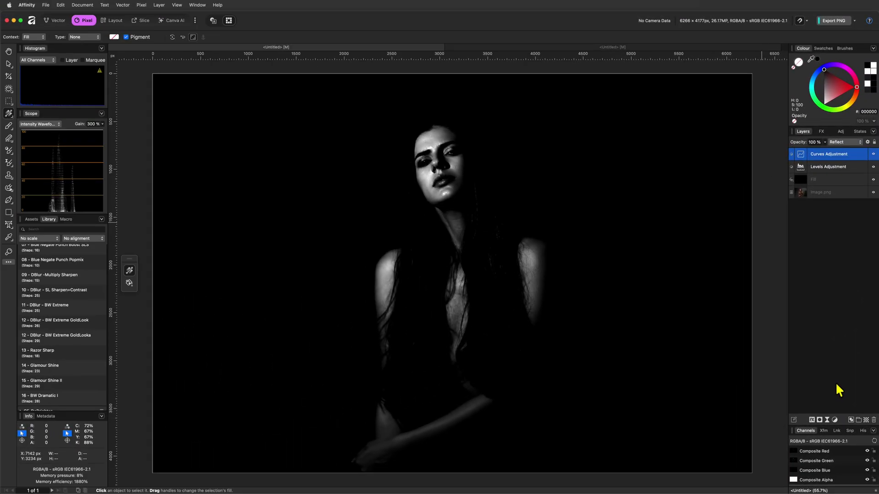
# Step: Add a second Levels adjustment on top and set it to Screen blend mode
pyautogui.click(834, 420)
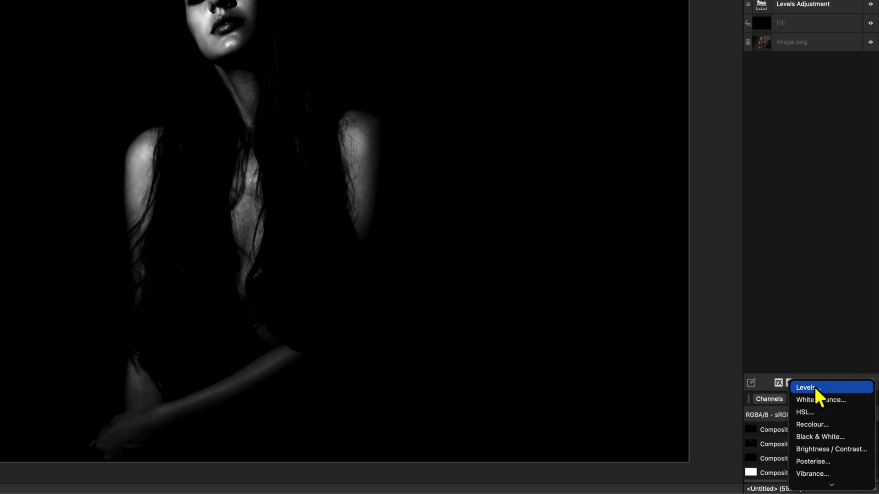
pyautogui.click(814, 386)
pyautogui.click(541, 242)
pyautogui.click(832, 1)
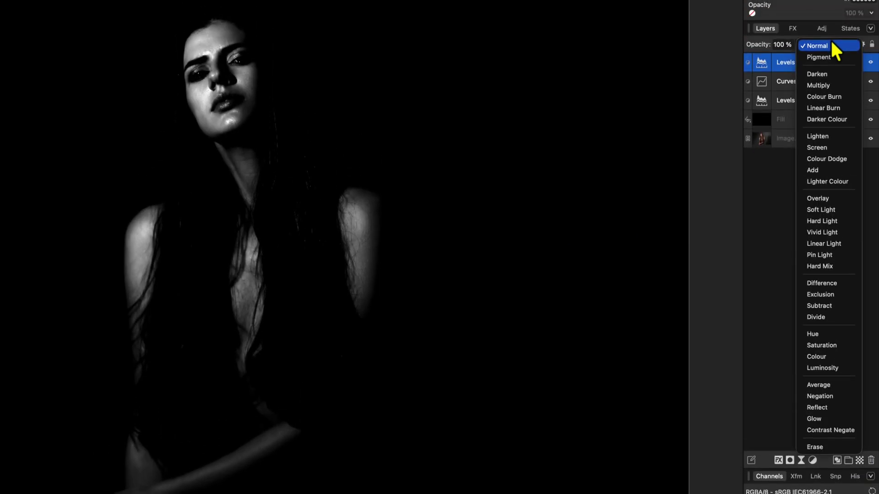
pyautogui.click(822, 148)
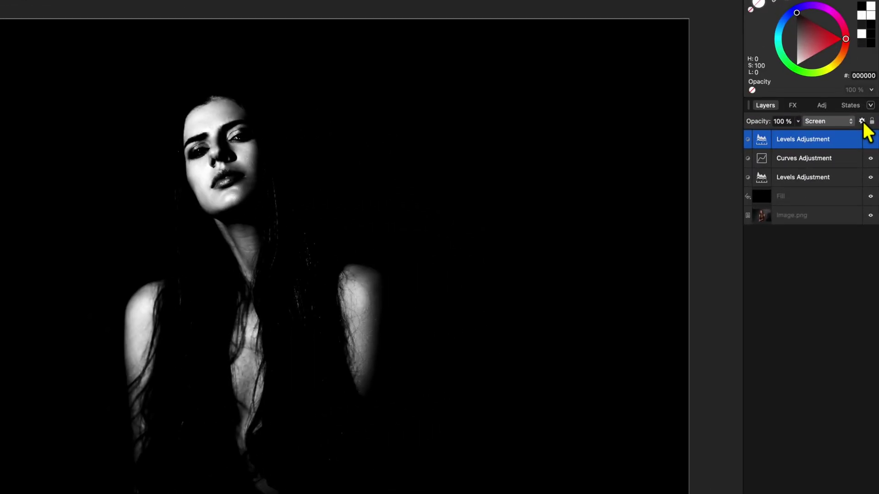
# Step: Ramp the layer's underlying composition blend range linearly up from black
pyautogui.click(867, 143)
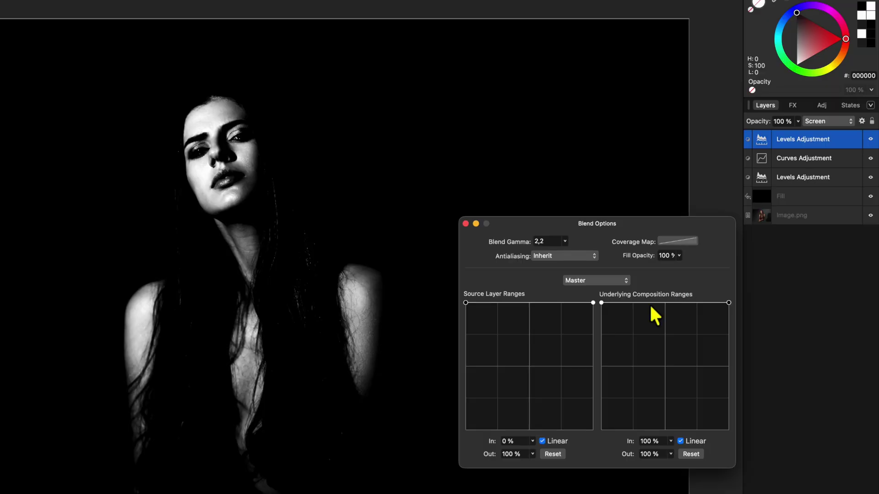
pyautogui.moveTo(600, 301); pyautogui.dragTo(589, 467)
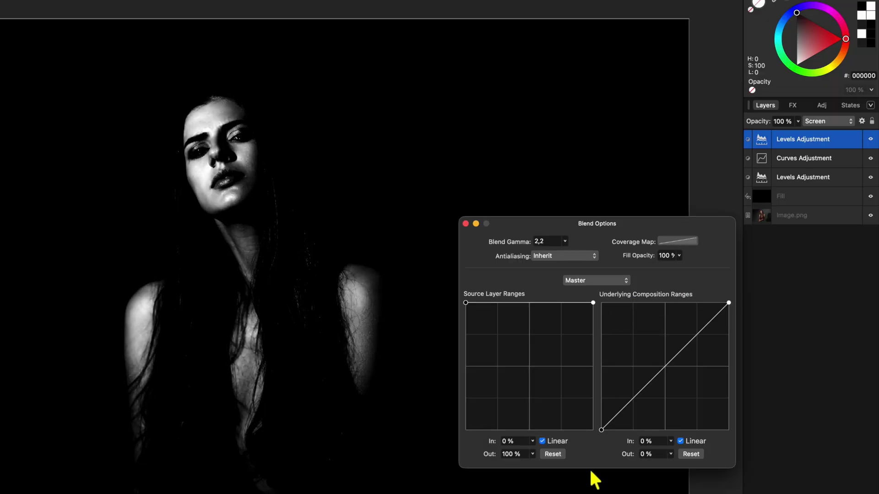
pyautogui.click(465, 223)
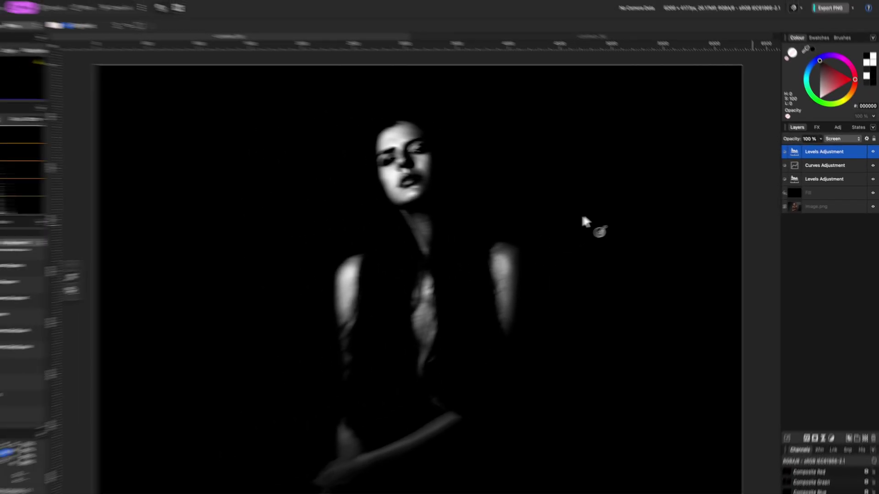
# Step: Duplicate Image.png and move the copy to the top of the layer stack
pyautogui.click(818, 211)
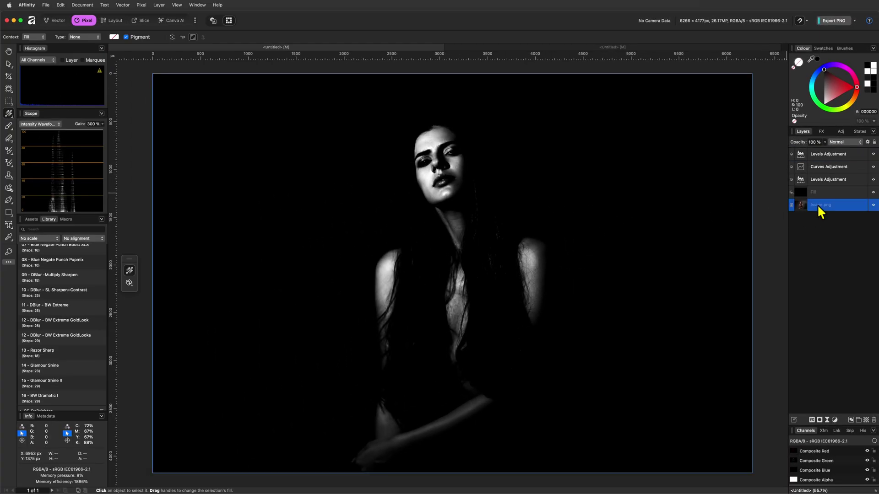
pyautogui.rightClick(817, 204)
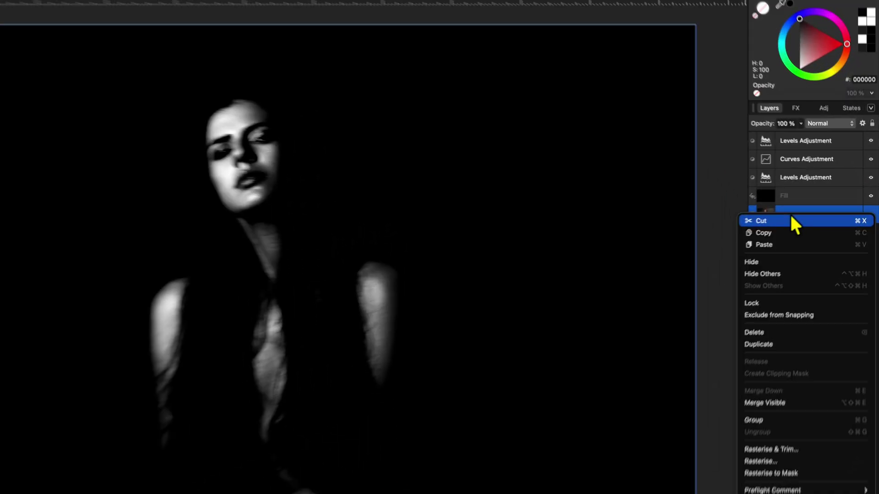
pyautogui.click(787, 350)
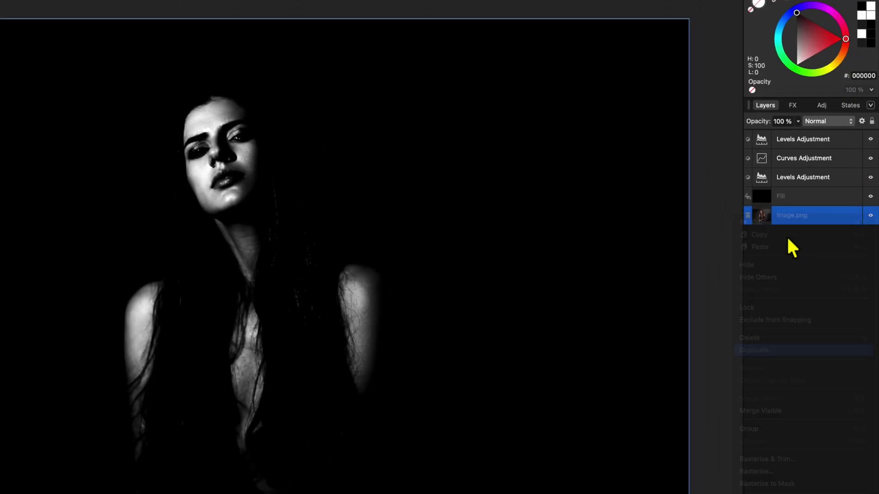
pyautogui.moveTo(762, 218); pyautogui.dragTo(796, 134)
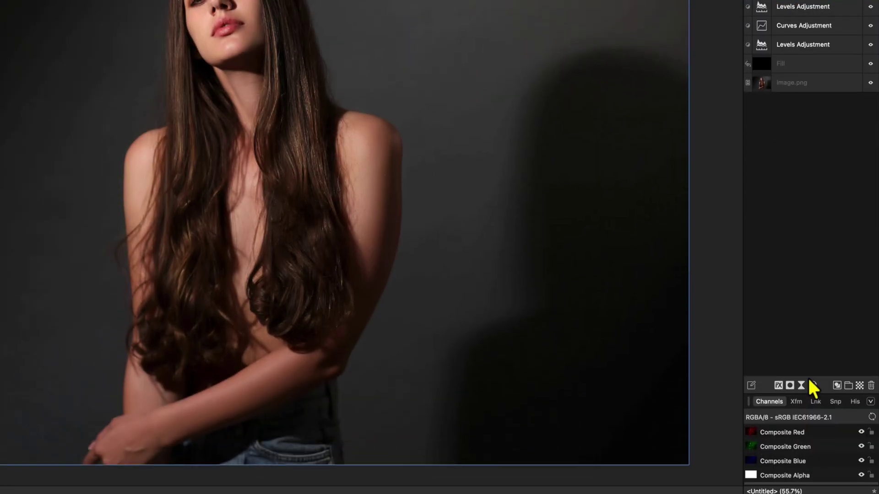
# Step: Add a Gradient Map adjustment and delete its middle green stop
pyautogui.click(807, 384)
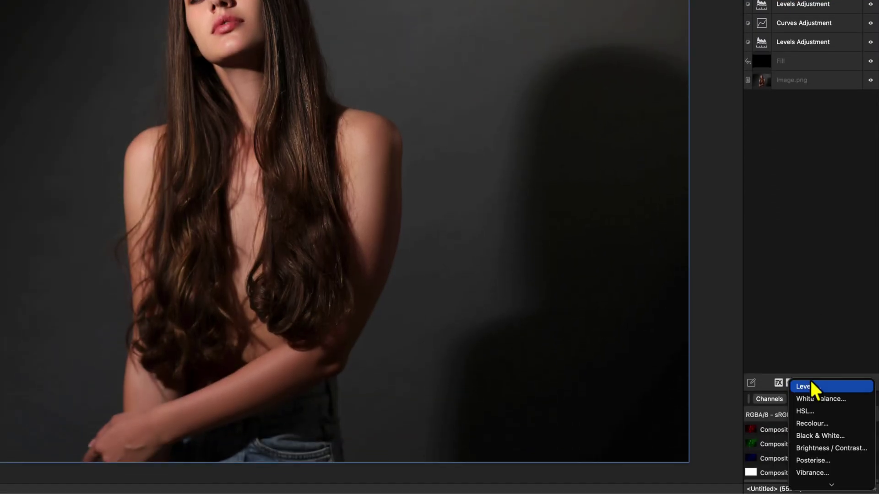
pyautogui.click(807, 347)
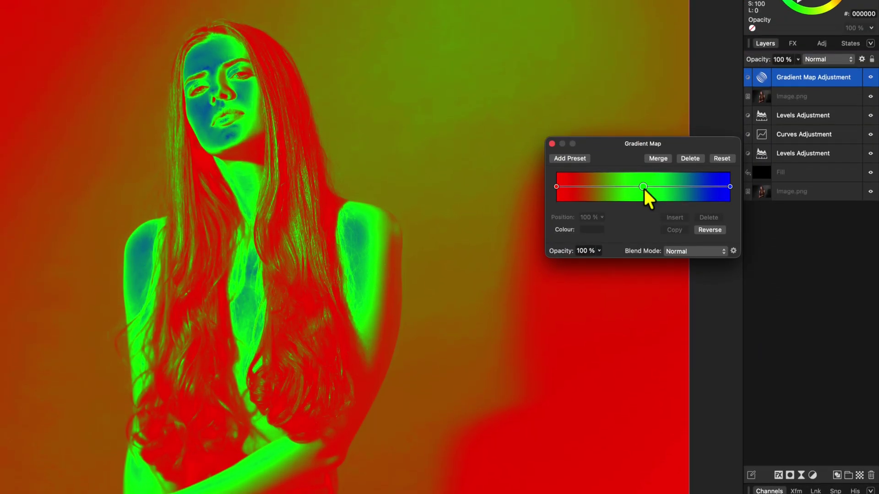
pyautogui.click(643, 112)
pyautogui.click(707, 143)
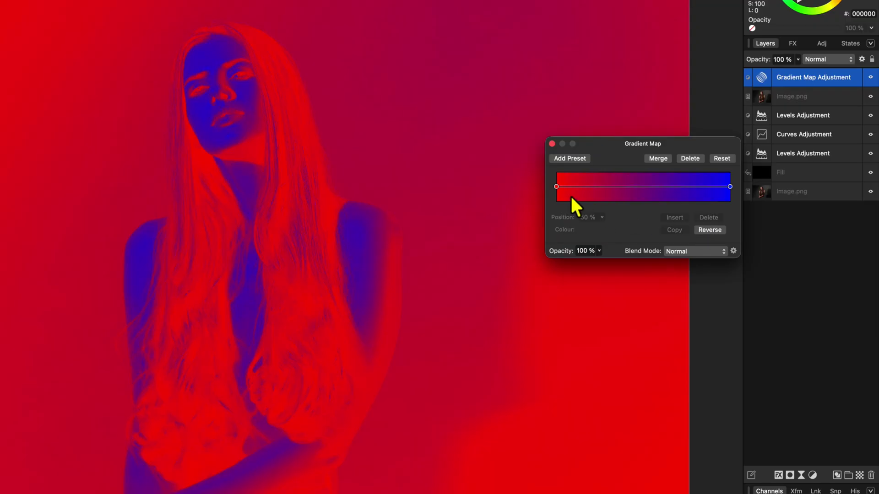
# Step: Set the gradient's end stops to black and near-black, then nest it inside the top Image.png
pyautogui.click(556, 187)
pyautogui.click(592, 229)
pyautogui.moveTo(628, 304); pyautogui.dragTo(582, 240)
pyautogui.click(729, 187)
pyautogui.click(592, 230)
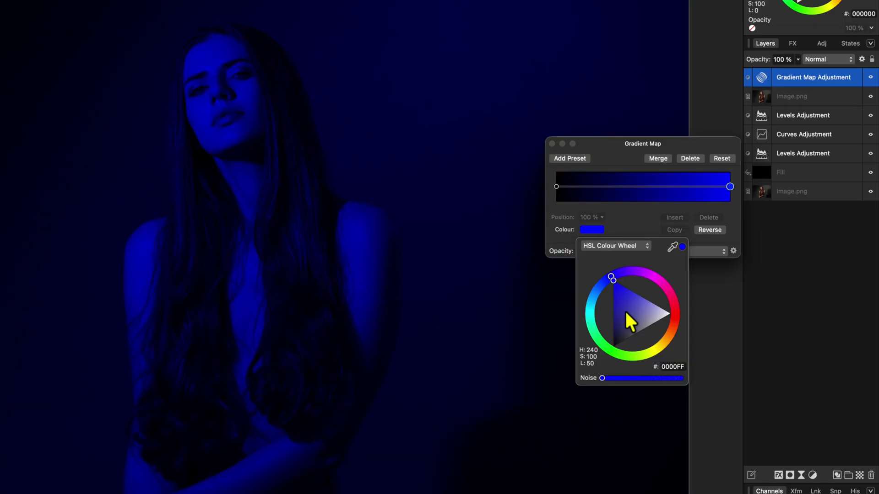
pyautogui.click(626, 324)
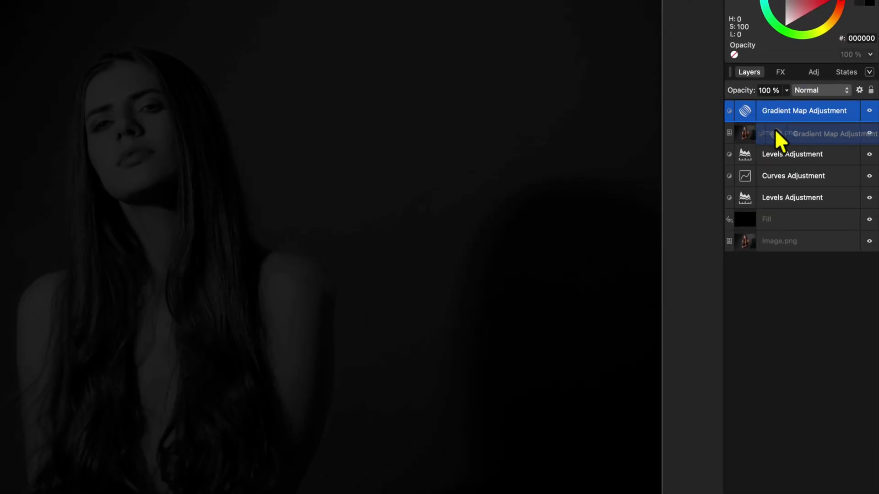
pyautogui.moveTo(774, 129); pyautogui.dragTo(776, 131)
pyautogui.click(746, 110)
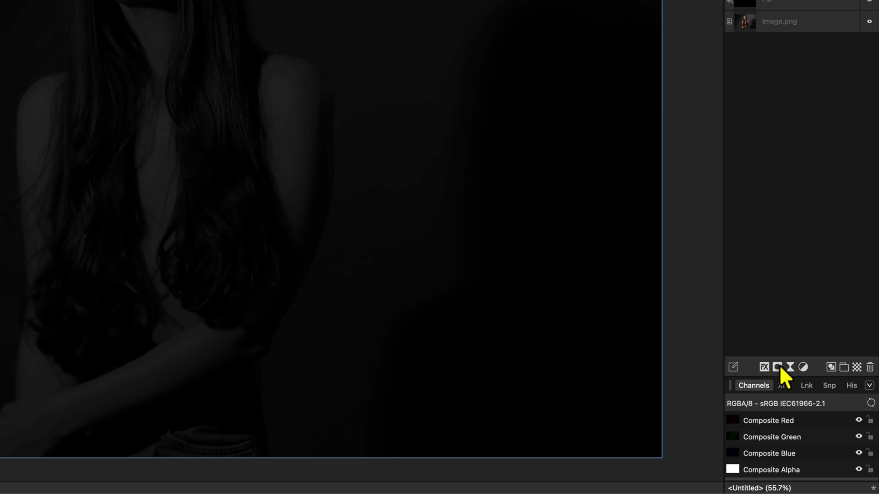
# Step: Add an Empty Mask to the top Image.png copy
pyautogui.click(778, 366)
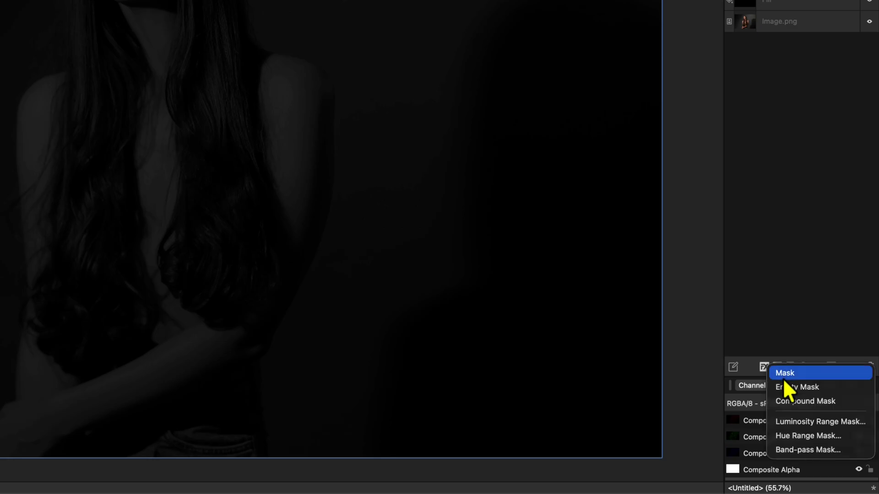
pyautogui.click(784, 386)
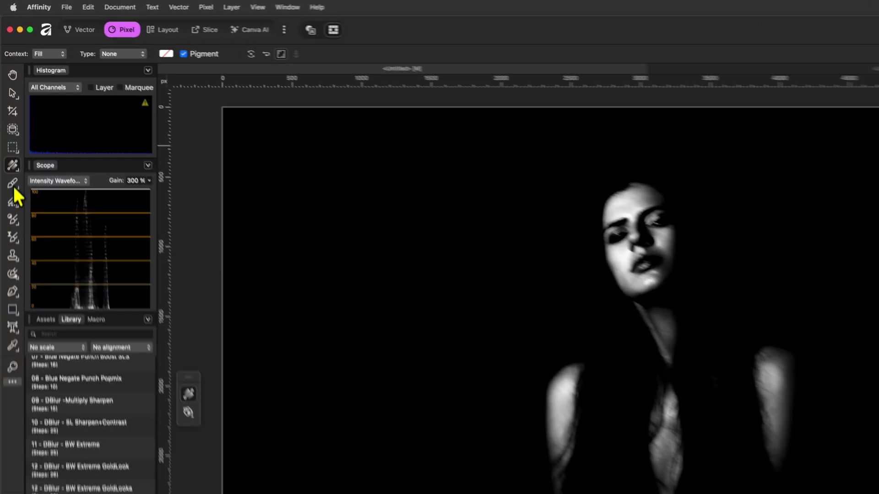
# Step: Paint white on the mask with a brush to reveal the hair strands
pyautogui.click(9, 125)
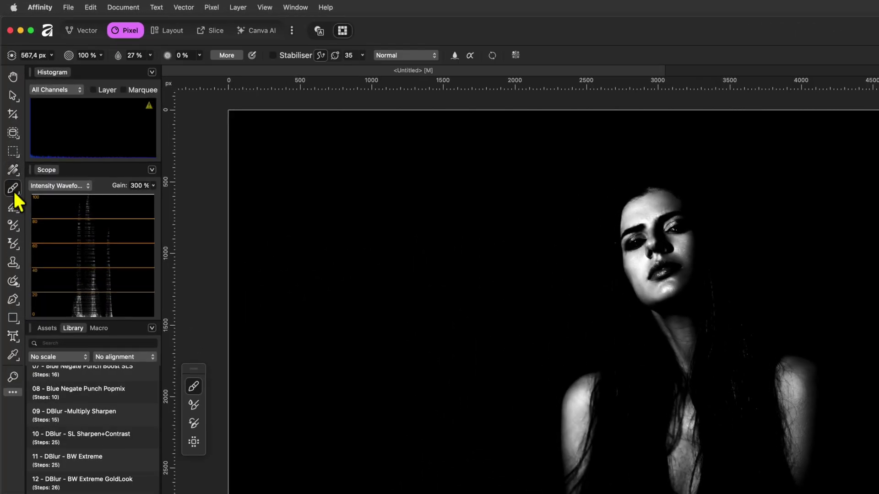
pyautogui.click(150, 55)
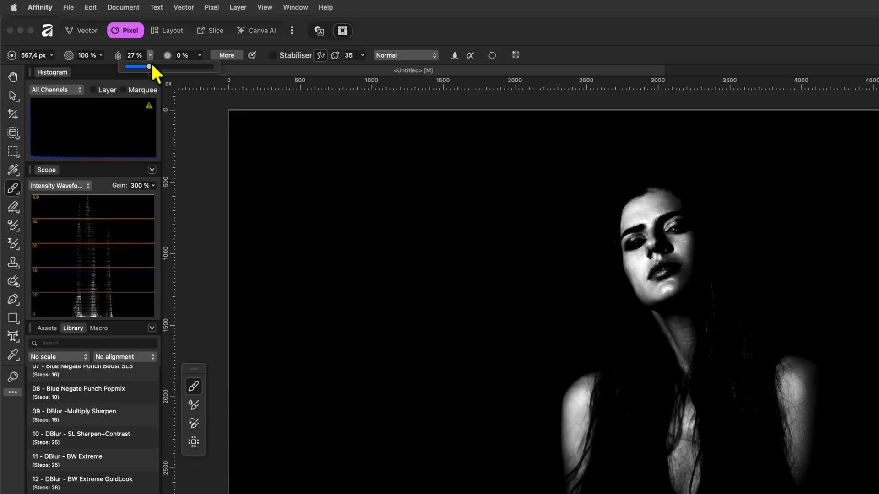
pyautogui.moveTo(147, 67); pyautogui.dragTo(149, 66)
pyautogui.click(199, 57)
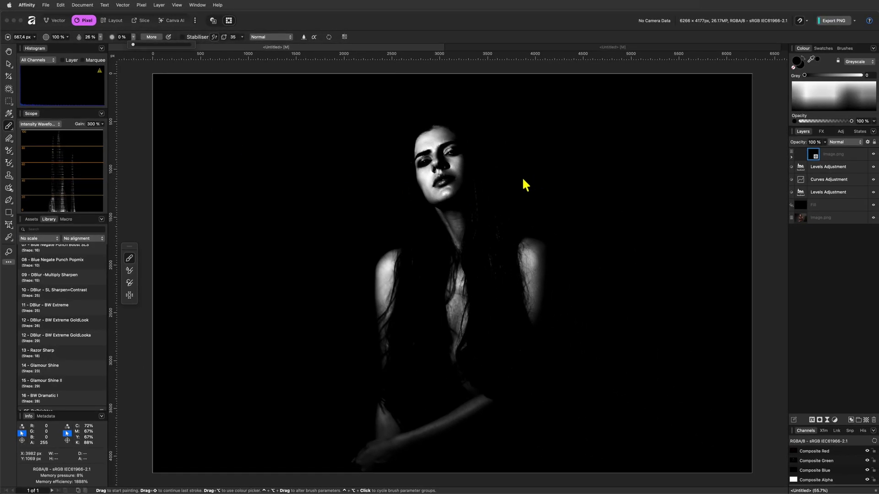
pyautogui.click(814, 85)
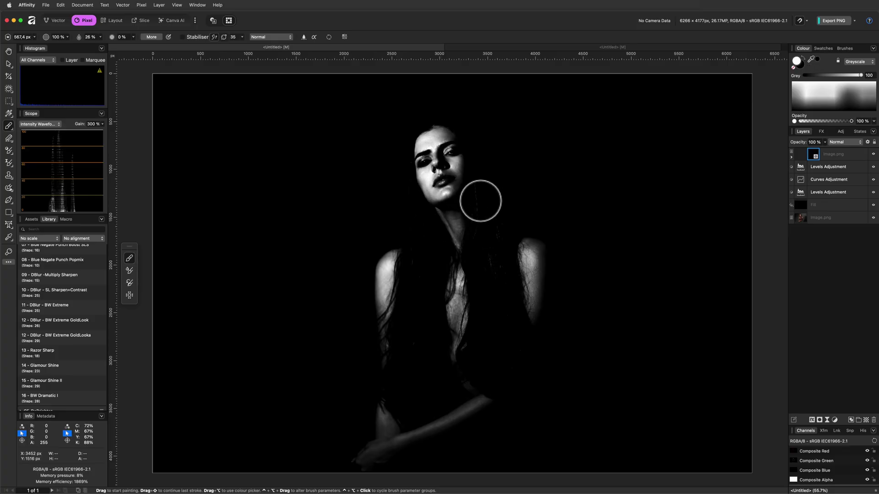
pyautogui.moveTo(487, 288)
pyautogui.mouseDown()
pyautogui.moveTo(484, 267)
pyautogui.moveTo(469, 266)
pyautogui.moveTo(500, 329)
pyautogui.moveTo(476, 343)
pyautogui.moveTo(471, 132)
pyautogui.moveTo(501, 248)
pyautogui.moveTo(429, 236)
pyautogui.moveTo(413, 175)
pyautogui.moveTo(426, 320)
pyautogui.moveTo(437, 276)
pyautogui.moveTo(435, 402)
pyautogui.mouseUp()
# Step: Change the nested Gradient Map's end stop to mid grey #737373
pyautogui.scroll(3, 471, 187)
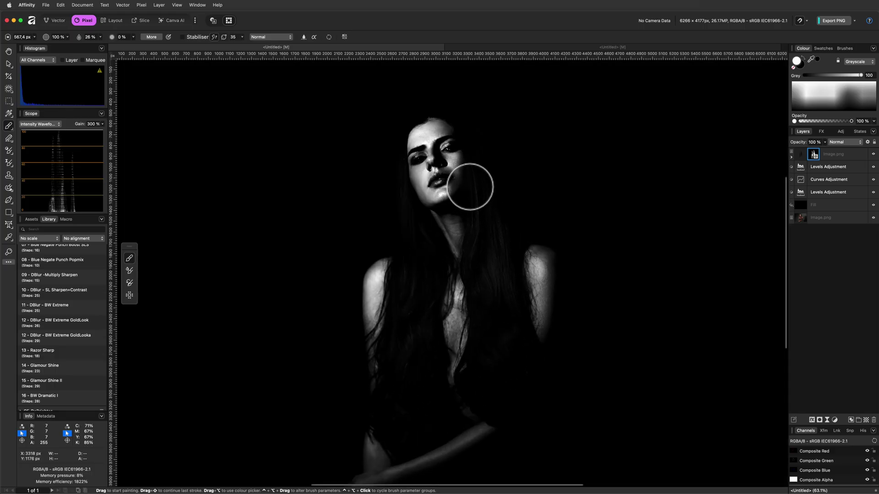
pyautogui.scroll(5, 514, 315)
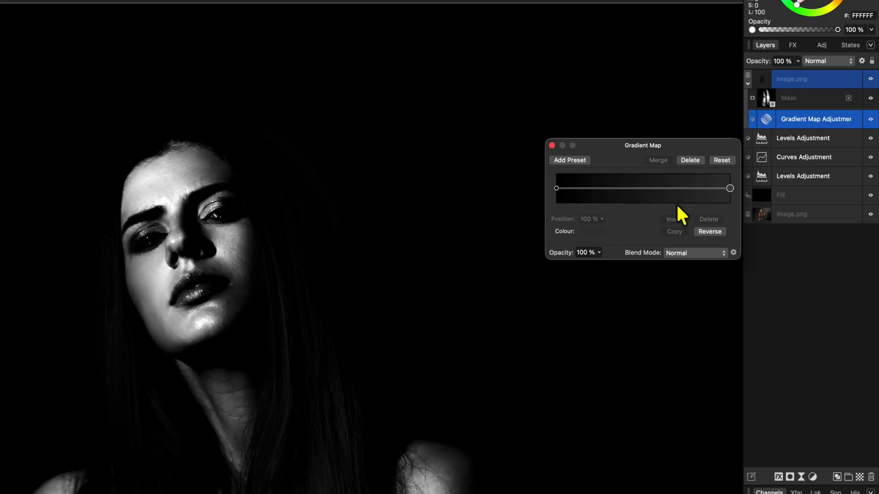
pyautogui.click(590, 231)
pyautogui.moveTo(625, 340); pyautogui.dragTo(644, 334)
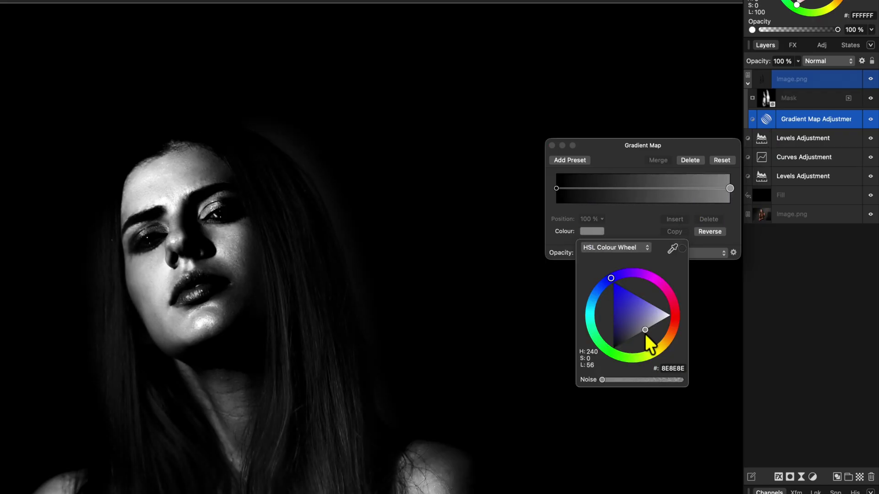
pyautogui.click(551, 145)
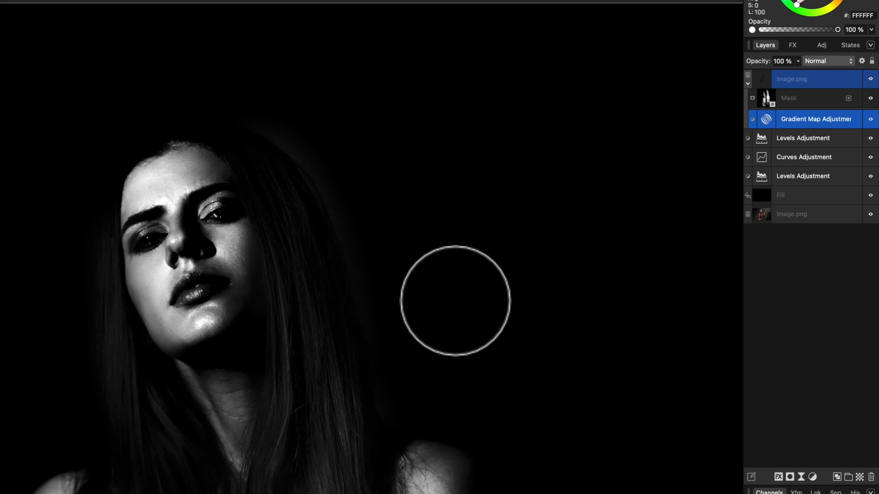
# Step: Target the mask again and set the top image layer's opacity to 96%
pyautogui.click(764, 97)
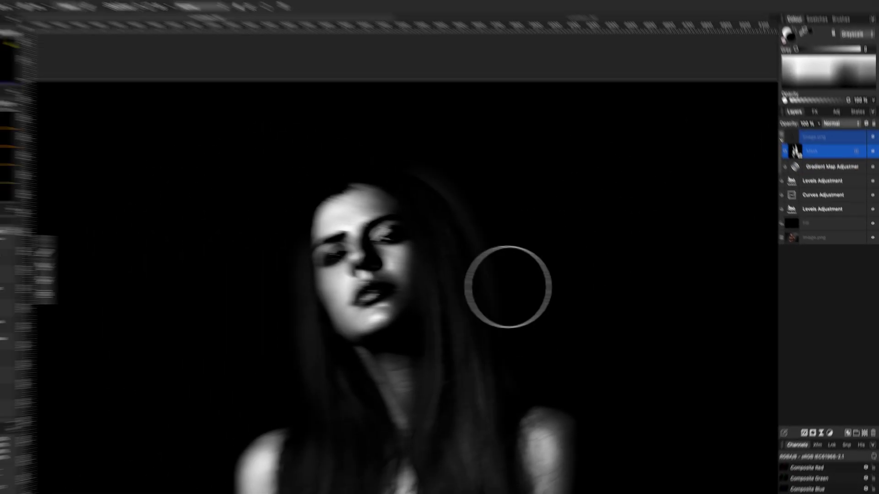
pyautogui.scroll(-5, 504, 357)
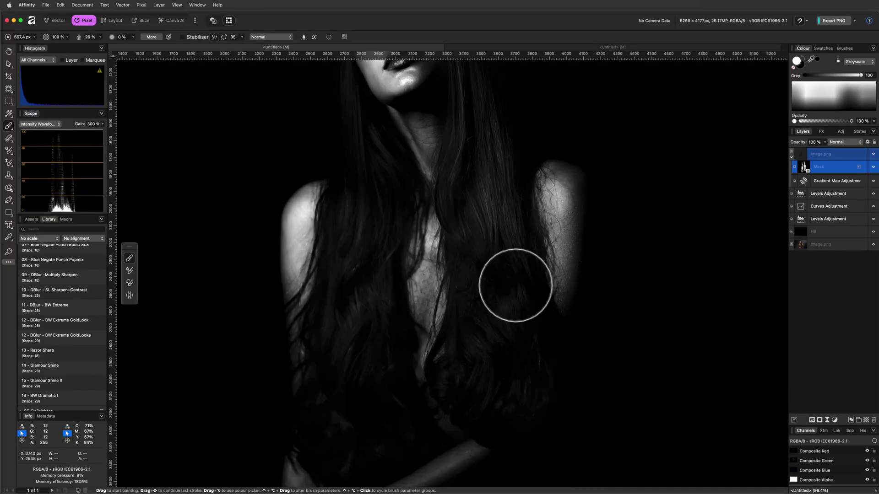
pyautogui.scroll(5, 434, 412)
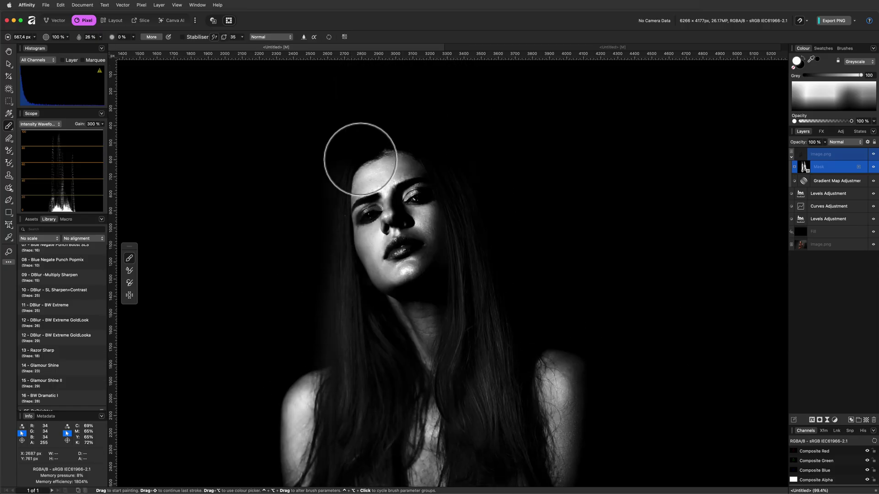
pyautogui.click(805, 154)
pyautogui.moveTo(802, 143); pyautogui.dragTo(799, 142)
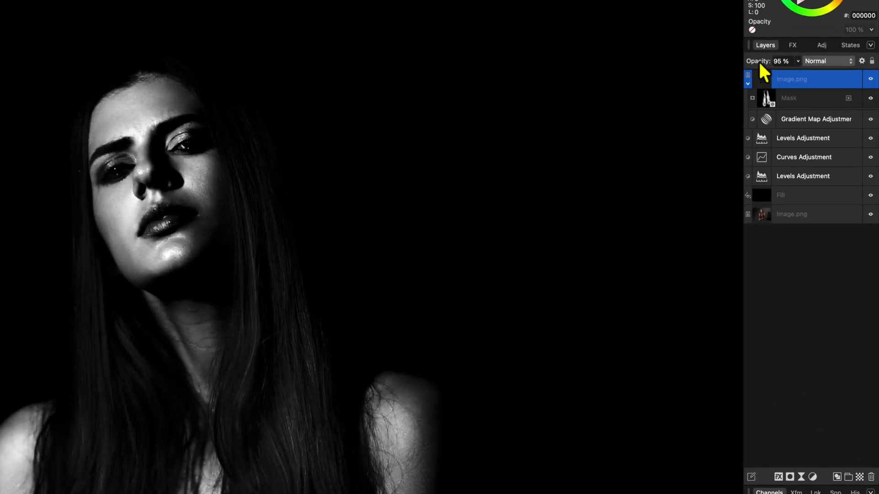
pyautogui.moveTo(759, 62); pyautogui.dragTo(759, 62)
pyautogui.press('super+0')
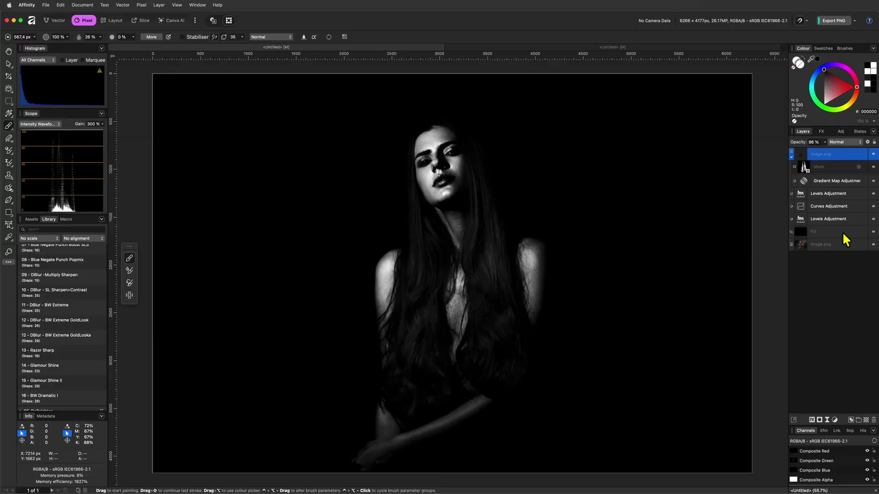
# Step: Toggle the edit layers off and on to compare with the original, then collapse the top image
pyautogui.keyDown('shift'); pyautogui.click(843, 234); pyautogui.keyUp('shift')
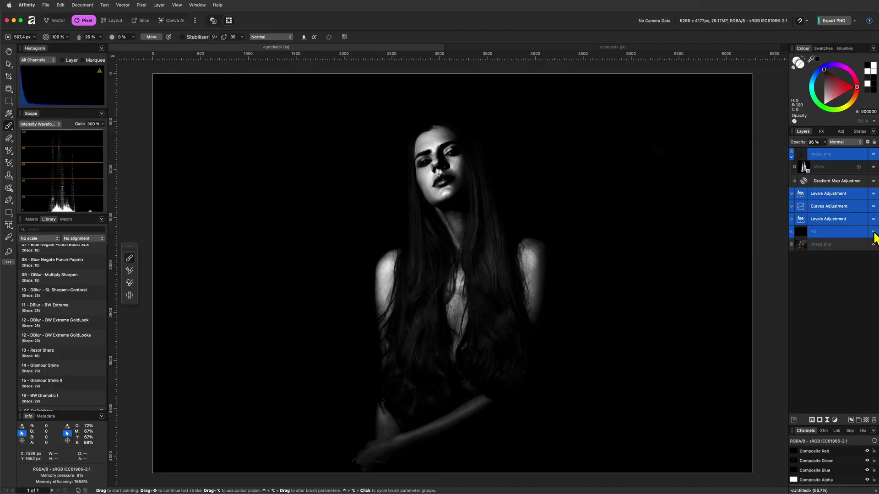
pyautogui.click(873, 232)
pyautogui.click(873, 233)
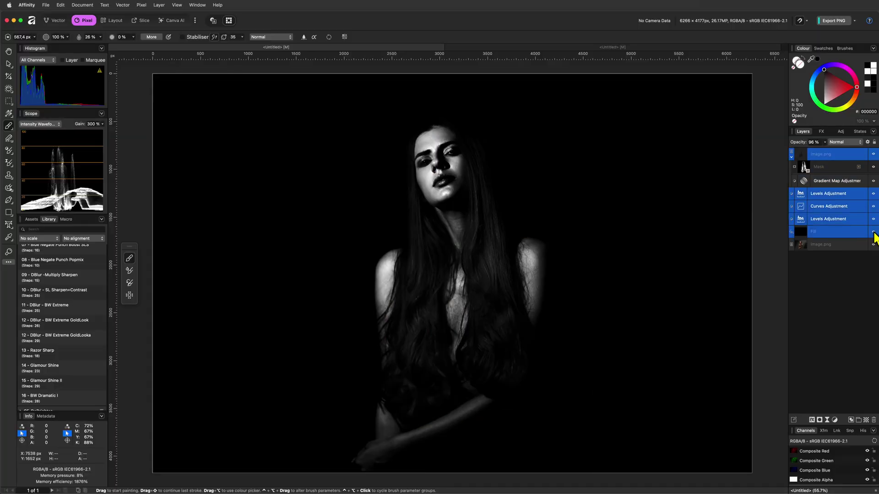
pyautogui.click(791, 158)
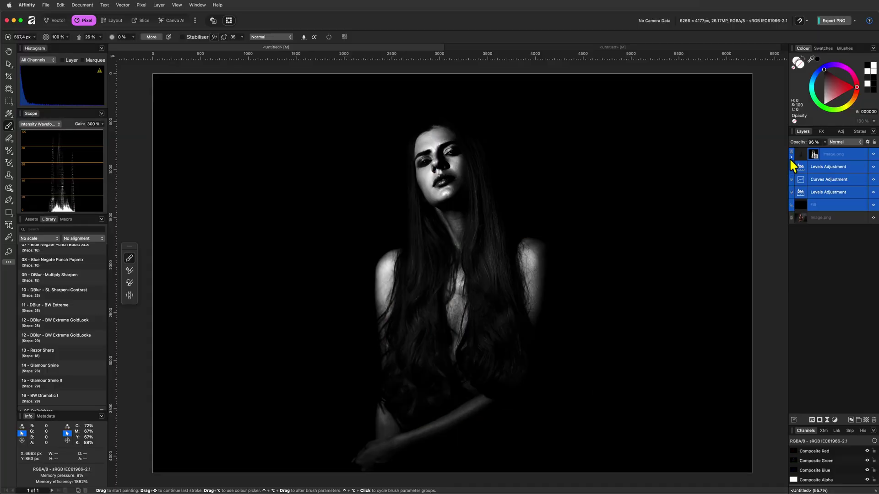
# Step: Add a pixel layer of white strokes over the shoulders, chest and arms in Soft Light mode
pyautogui.click(866, 421)
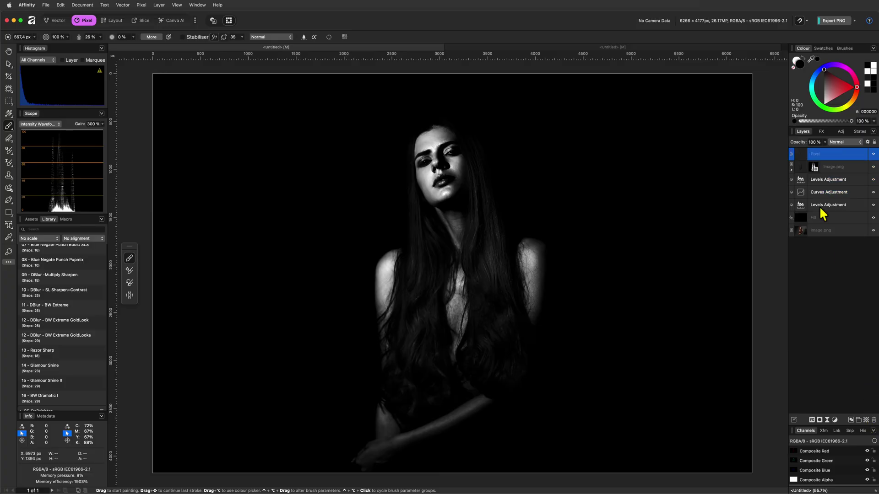
pyautogui.click(796, 67)
pyautogui.moveTo(382, 332)
pyautogui.mouseDown()
pyautogui.moveTo(385, 449)
pyautogui.moveTo(485, 405)
pyautogui.moveTo(388, 423)
pyautogui.moveTo(522, 304)
pyautogui.moveTo(458, 295)
pyautogui.moveTo(419, 361)
pyautogui.mouseUp()
pyautogui.click(840, 142)
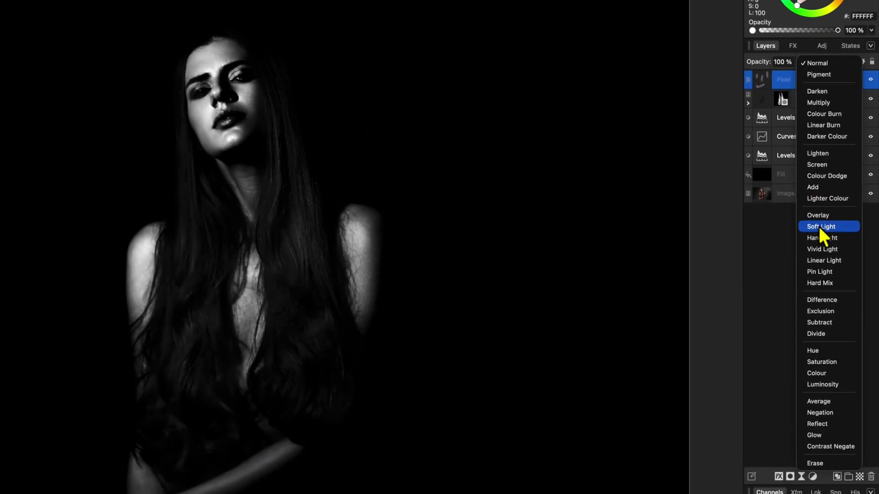
pyautogui.click(819, 226)
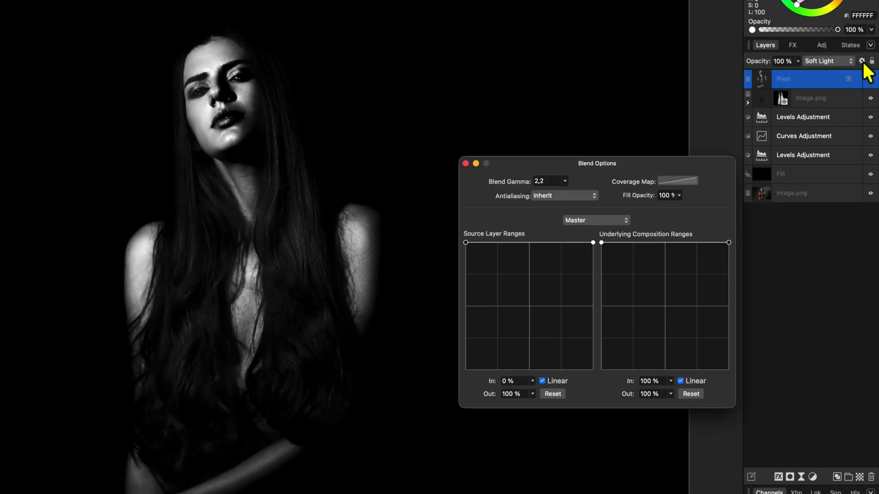
# Step: Limit the Soft Light layer's underlying blend range to the brighter tones
pyautogui.moveTo(601, 243); pyautogui.dragTo(598, 451)
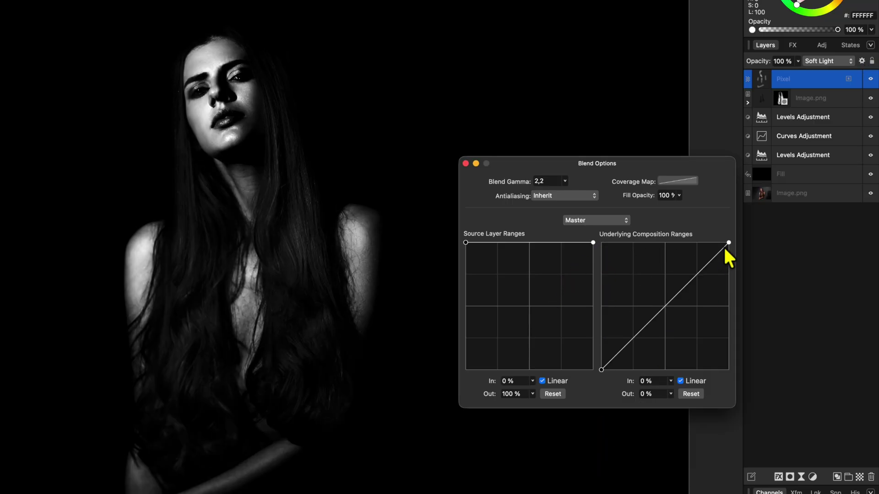
pyautogui.moveTo(729, 243); pyautogui.dragTo(665, 242)
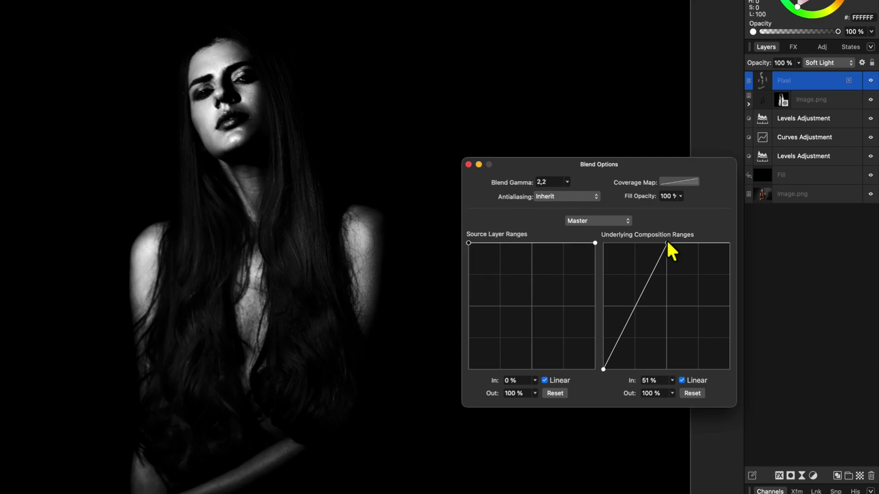
pyautogui.click(602, 210)
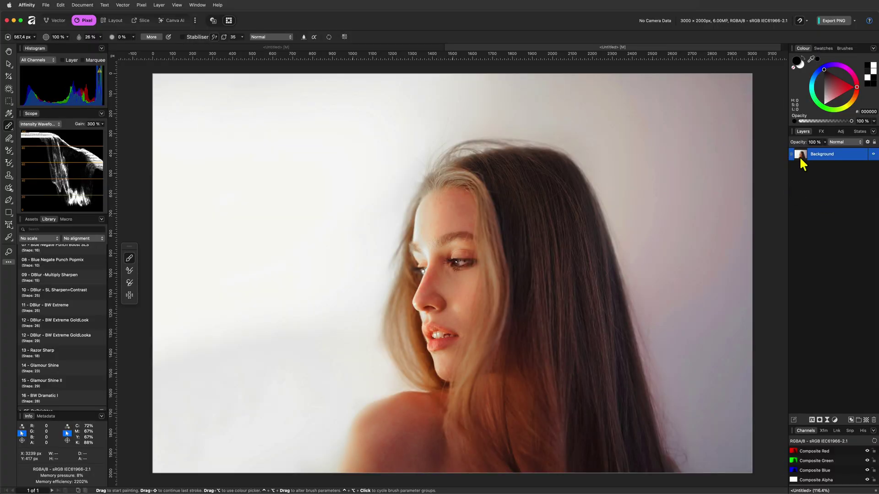
# Step: Add a black fill layer in Colour blend mode to turn the portrait greyscale
pyautogui.click(142, 5)
pyautogui.click(151, 71)
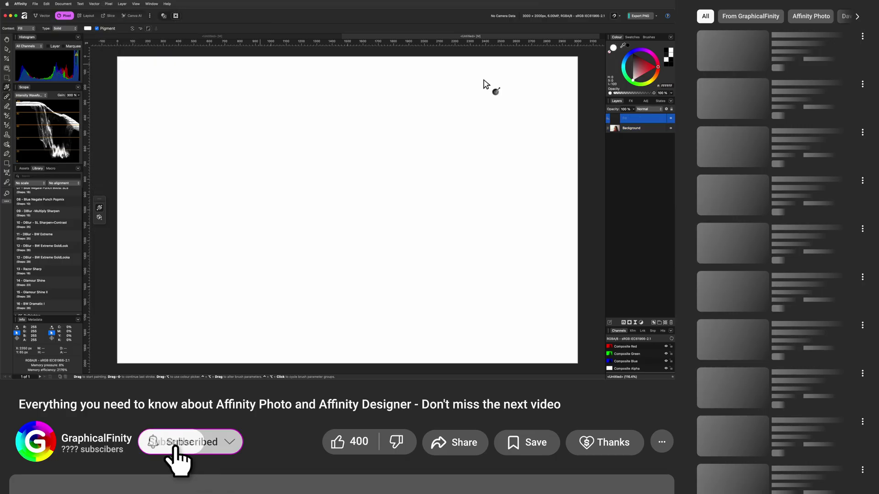
pyautogui.click(633, 54)
pyautogui.click(648, 109)
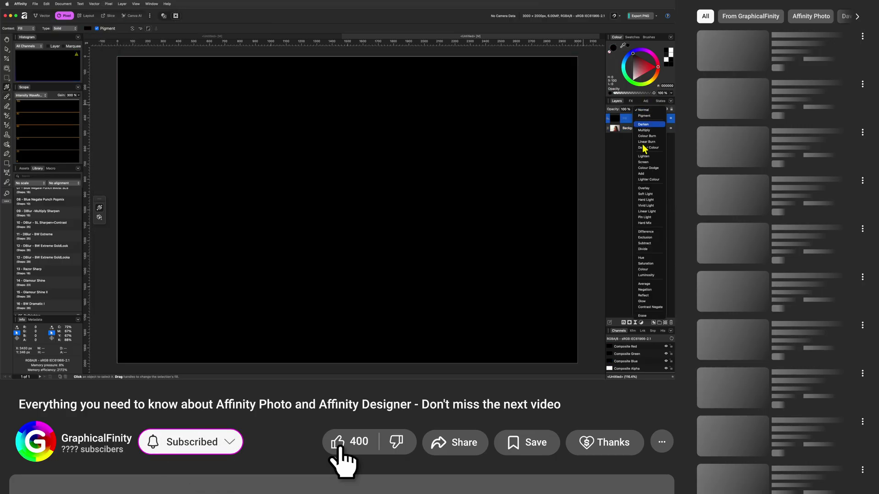
pyautogui.click(643, 269)
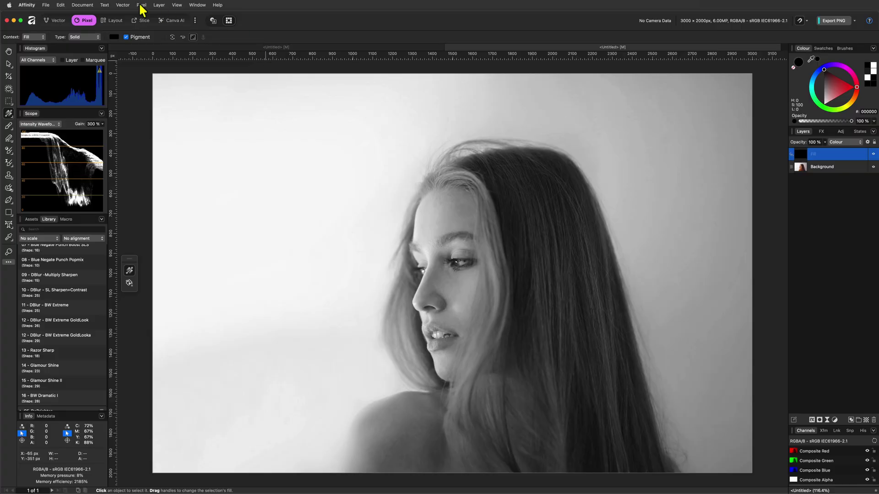
# Step: Add a second black fill layer on top and give it a mask
pyautogui.click(141, 5)
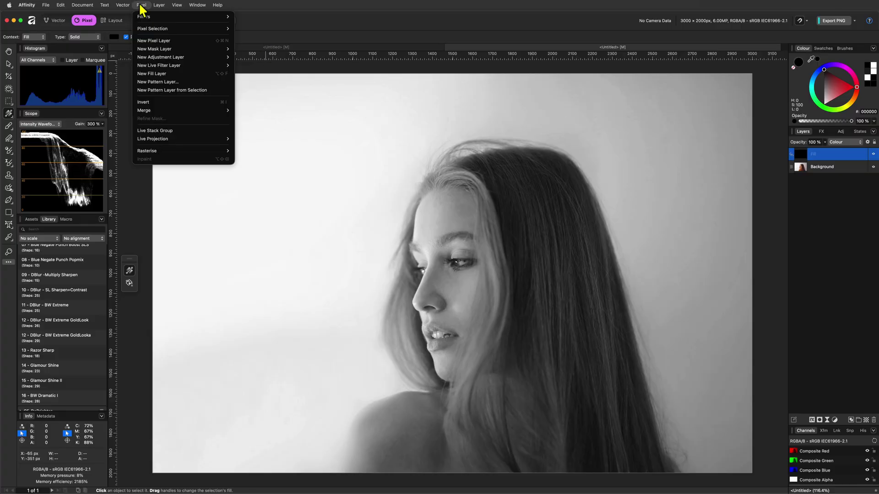
pyautogui.click(156, 75)
pyautogui.click(819, 420)
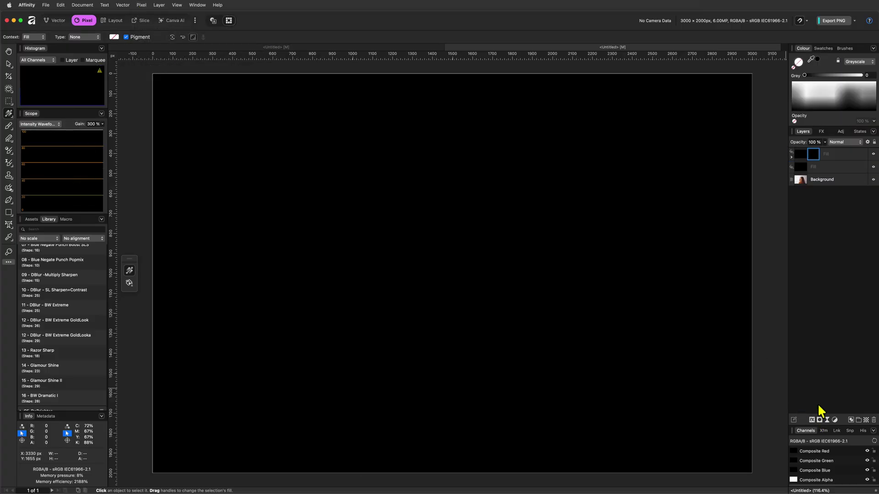
# Step: Brush white on the fill mask over the face and shoulder, then paint the hair halo black with a 214 px brush
pyautogui.press('b')
pyautogui.moveTo(439, 257)
pyautogui.mouseDown()
pyautogui.moveTo(434, 294)
pyautogui.moveTo(445, 268)
pyautogui.moveTo(472, 448)
pyautogui.moveTo(455, 221)
pyautogui.moveTo(529, 274)
pyautogui.moveTo(514, 165)
pyautogui.moveTo(606, 449)
pyautogui.moveTo(599, 455)
pyautogui.moveTo(567, 221)
pyautogui.moveTo(427, 347)
pyautogui.moveTo(395, 452)
pyautogui.moveTo(443, 400)
pyautogui.moveTo(546, 438)
pyautogui.mouseUp()
pyautogui.press('[')
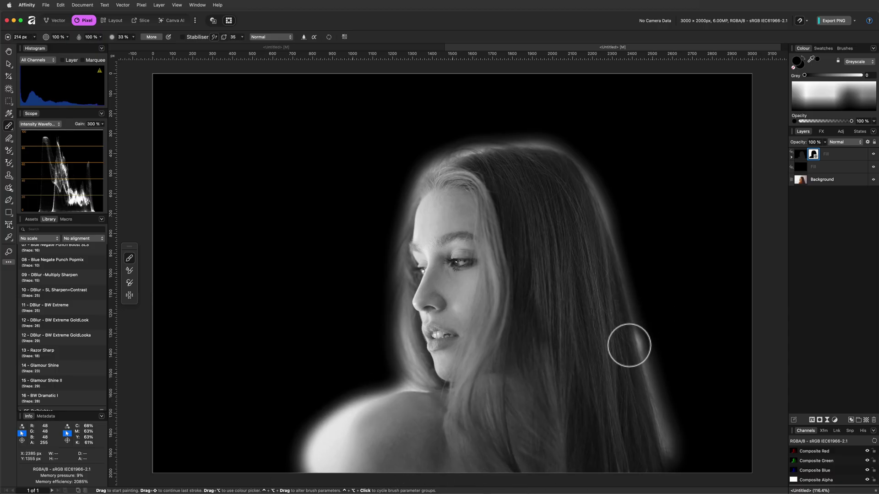
pyautogui.press('x')
pyautogui.moveTo(682, 465)
pyautogui.mouseDown()
pyautogui.moveTo(589, 153)
pyautogui.moveTo(446, 144)
pyautogui.moveTo(389, 293)
pyautogui.moveTo(405, 385)
pyautogui.moveTo(326, 416)
pyautogui.moveTo(414, 366)
pyautogui.moveTo(386, 214)
pyautogui.moveTo(481, 141)
pyautogui.moveTo(565, 159)
pyautogui.moveTo(635, 282)
pyautogui.moveTo(691, 479)
pyautogui.moveTo(613, 224)
pyautogui.moveTo(429, 129)
pyautogui.moveTo(373, 352)
pyautogui.mouseUp()
pyautogui.click(800, 158)
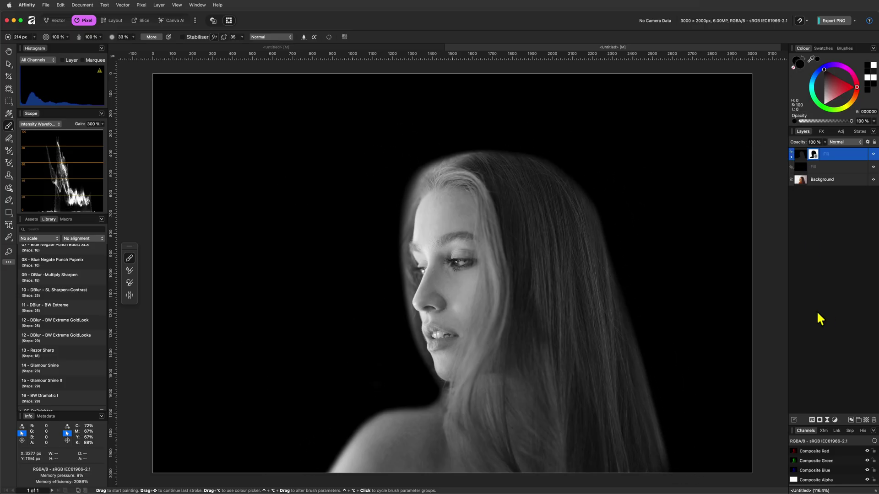
pyautogui.click(834, 419)
# Step: Add a Levels adjustment with the black level raised to about 28%
pyautogui.click(836, 424)
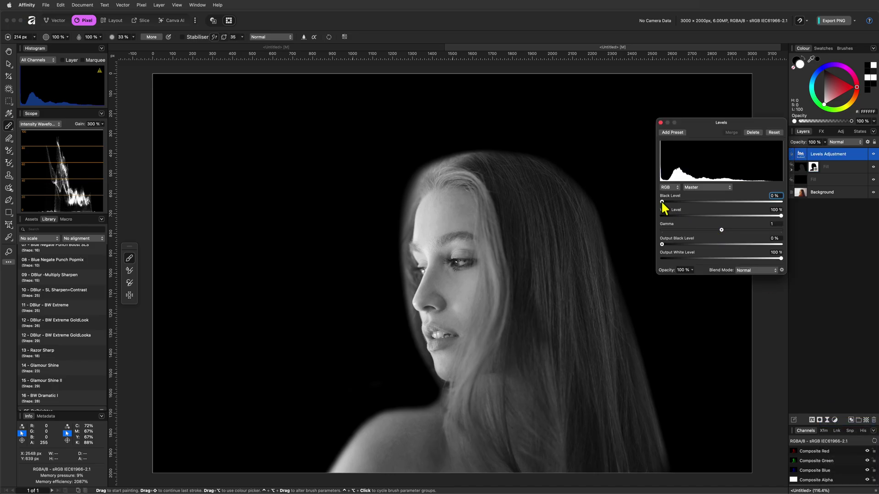
pyautogui.moveTo(660, 202); pyautogui.dragTo(696, 209)
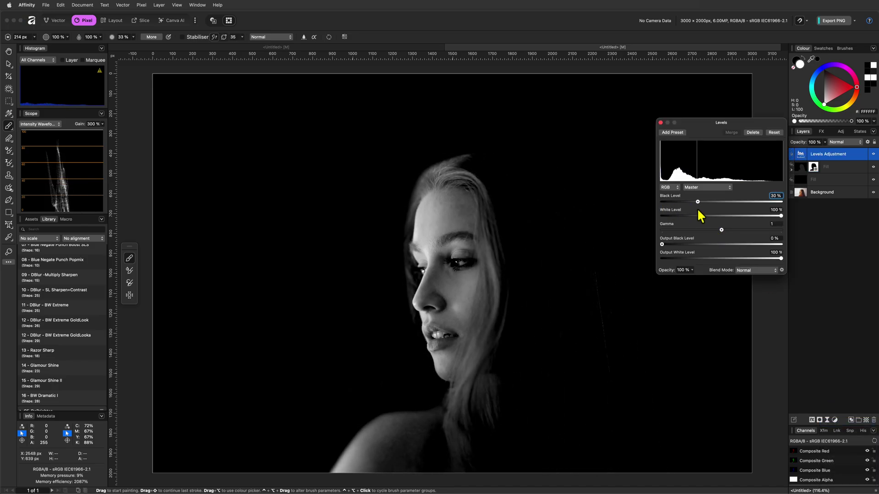
pyautogui.click(660, 122)
# Step: Add a Curves adjustment with the top end lowered and midpoint raised, in Reflect blend mode
pyautogui.click(835, 420)
pyautogui.click(834, 416)
pyautogui.moveTo(776, 127); pyautogui.dragTo(781, 183)
pyautogui.moveTo(721, 213); pyautogui.dragTo(721, 198)
pyautogui.click(756, 270)
pyautogui.click(747, 471)
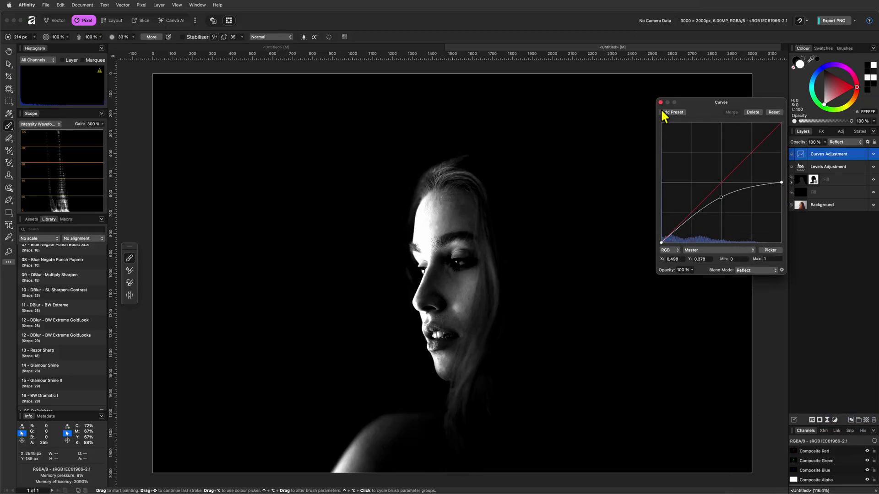
pyautogui.click(660, 103)
# Step: Lower the Levels adjustment's output white level to 90%
pyautogui.doubleClick(765, 104)
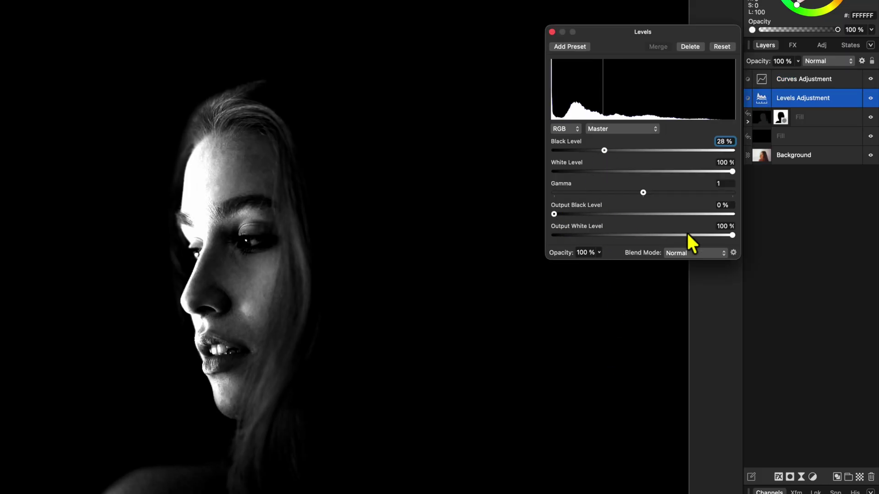
pyautogui.moveTo(732, 235); pyautogui.dragTo(719, 247)
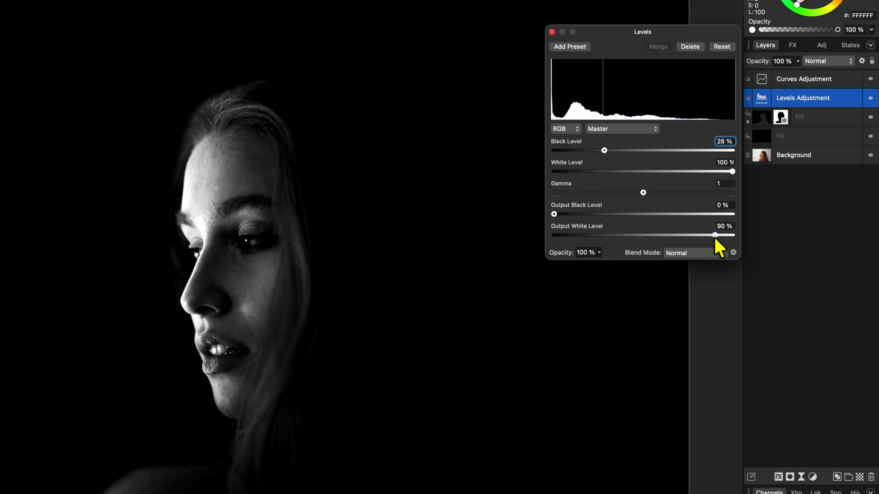
pyautogui.click(552, 32)
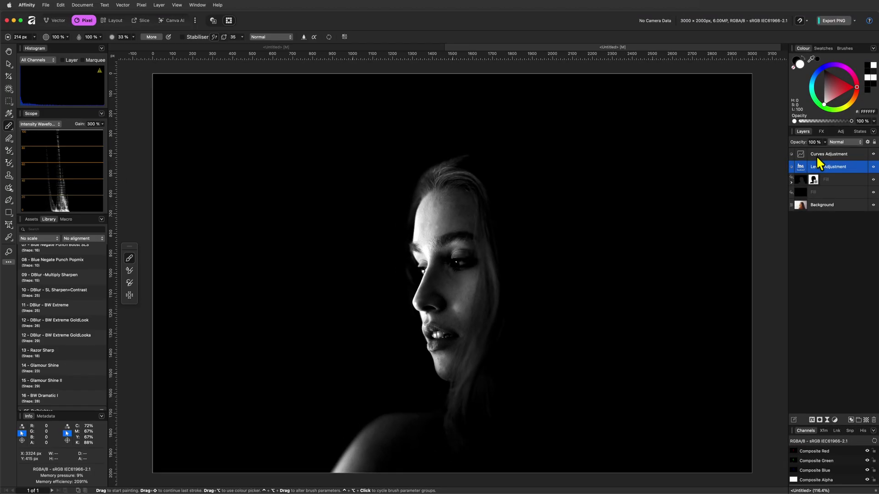
# Step: Add a second Levels adjustment above the Curves in Screen mode at 27% opacity
pyautogui.click(786, 81)
pyautogui.click(813, 477)
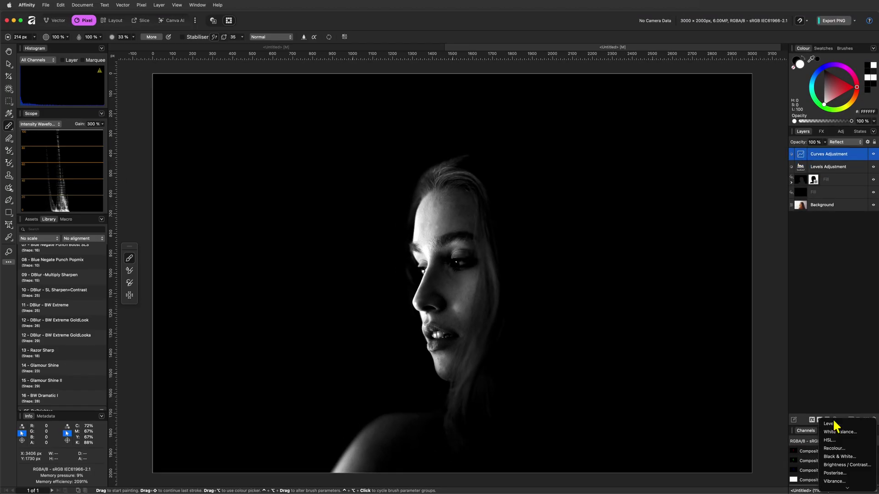
pyautogui.click(834, 424)
pyautogui.click(844, 141)
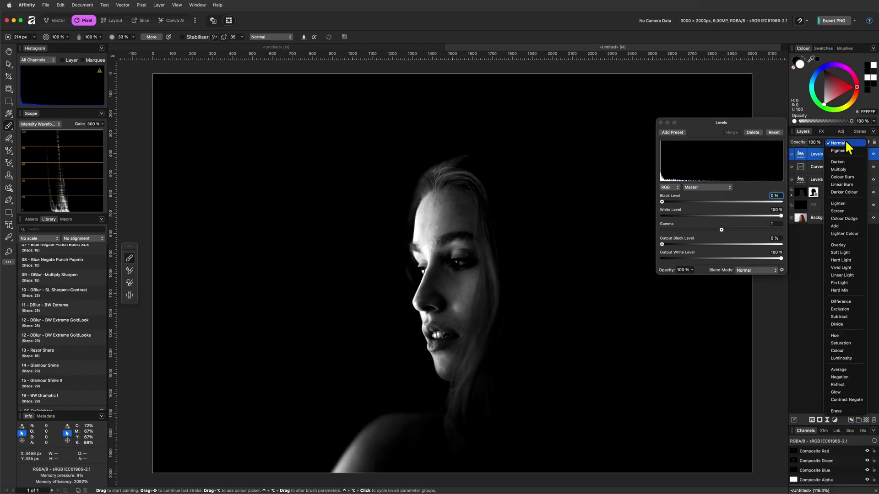
pyautogui.click(836, 210)
pyautogui.click(868, 142)
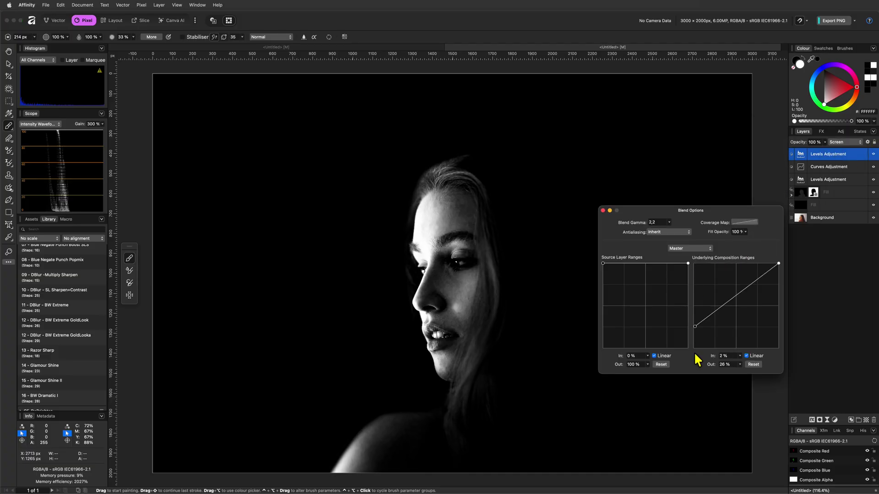
pyautogui.click(603, 211)
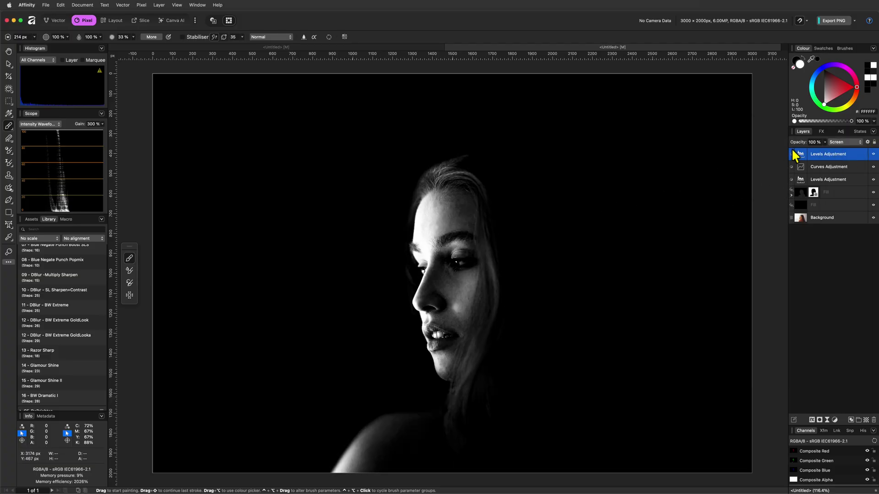
pyautogui.moveTo(790, 144)
pyautogui.mouseDown()
pyautogui.moveTo(756, 148)
pyautogui.moveTo(792, 144)
pyautogui.mouseUp()
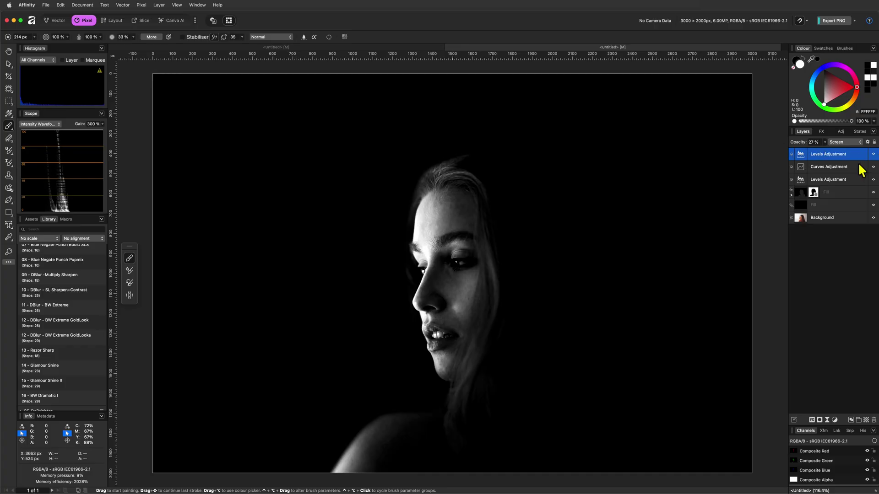
# Step: Duplicate the Background photo layer and move the copy to the top of the stack
pyautogui.click(807, 221)
pyautogui.press('super+j')
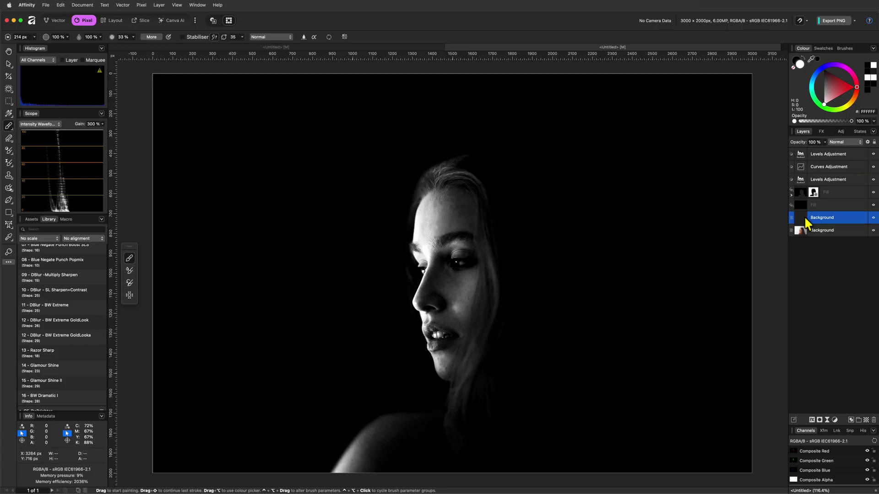
pyautogui.moveTo(803, 212); pyautogui.dragTo(817, 152)
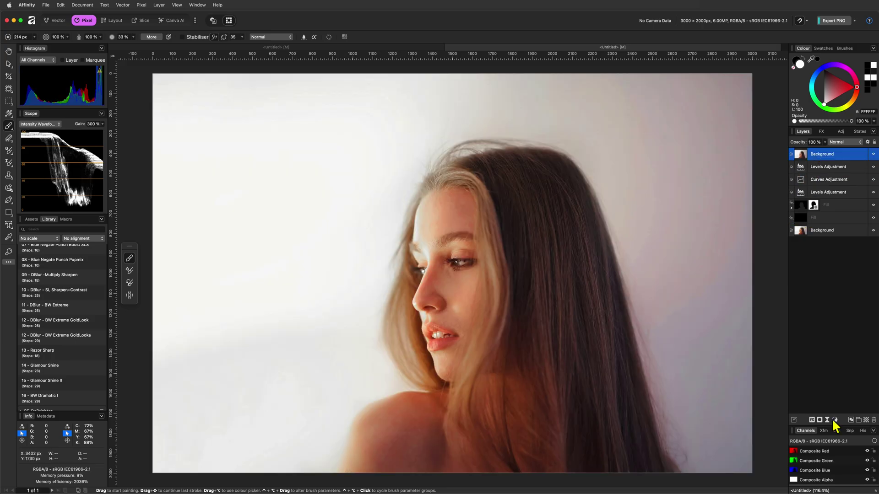
# Step: Nest a Gradient Map with a grey light stop into the photo copy and mask the copy
pyautogui.click(834, 420)
pyautogui.click(846, 442)
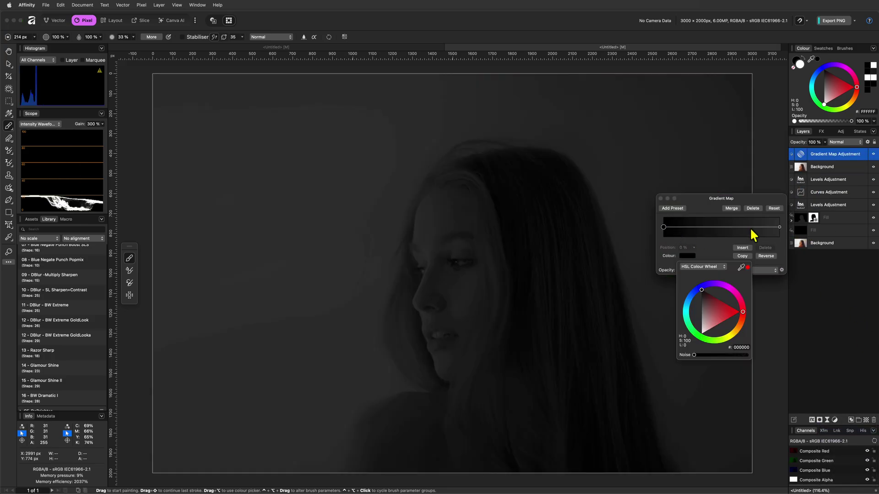
pyautogui.click(779, 227)
pyautogui.click(688, 256)
pyautogui.moveTo(709, 327); pyautogui.dragTo(715, 327)
pyautogui.click(660, 199)
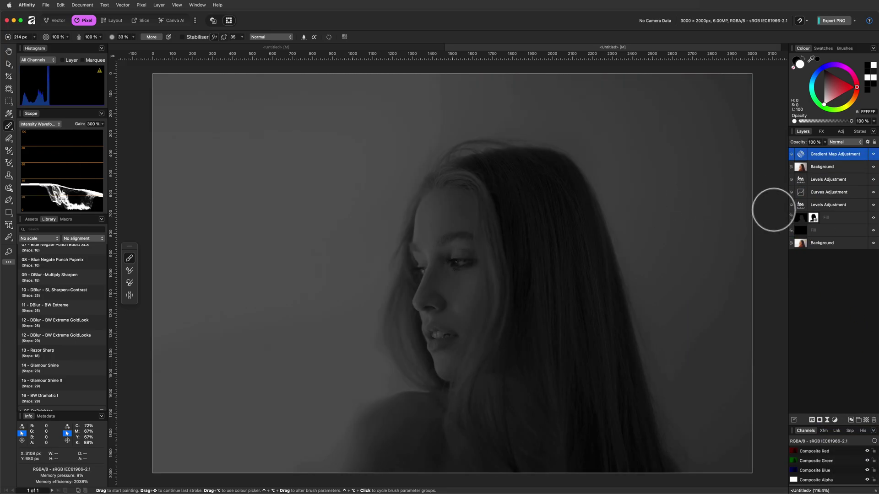
pyautogui.moveTo(810, 154); pyautogui.dragTo(814, 167)
pyautogui.click(800, 154)
pyautogui.keyDown('alt'); pyautogui.click(819, 420); pyautogui.keyUp('alt')
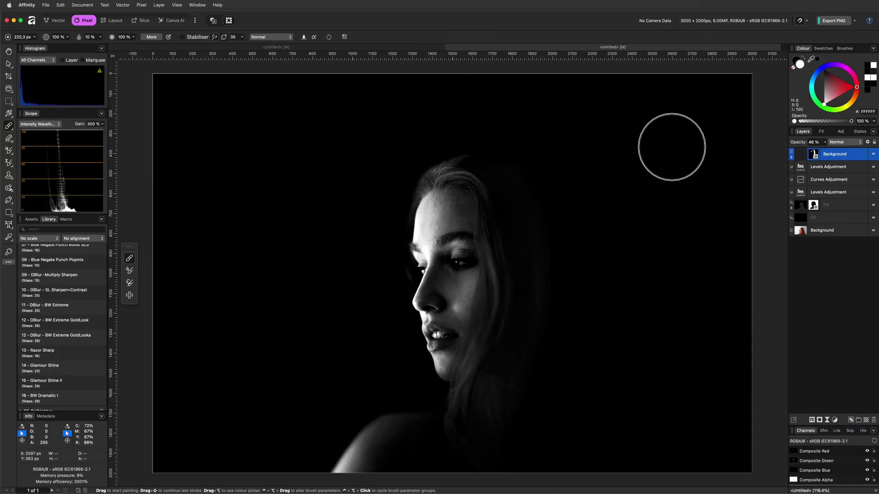
# Step: Add a Soft Light pixel layer and paint black over the cheek, hair and shoulder highlight
pyautogui.click(866, 420)
pyautogui.click(838, 141)
pyautogui.click(842, 269)
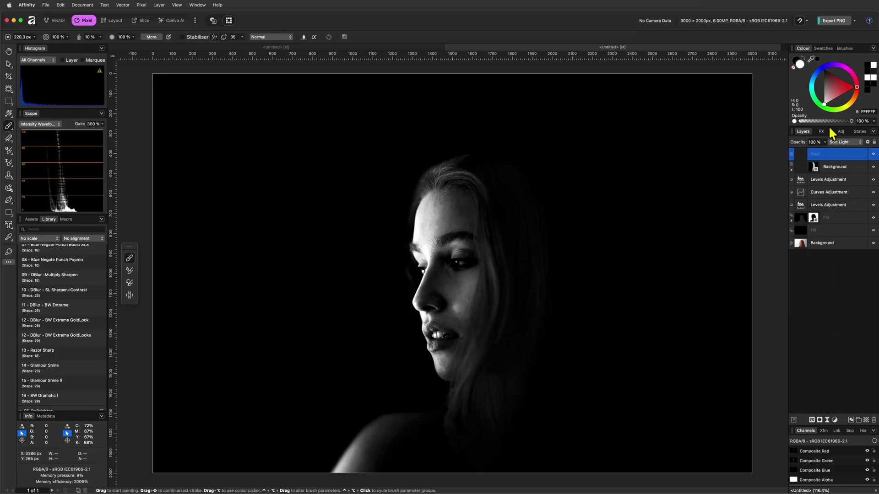
pyautogui.press('x')
pyautogui.moveTo(505, 301)
pyautogui.mouseDown()
pyautogui.moveTo(469, 300)
pyautogui.moveTo(464, 314)
pyautogui.mouseUp()
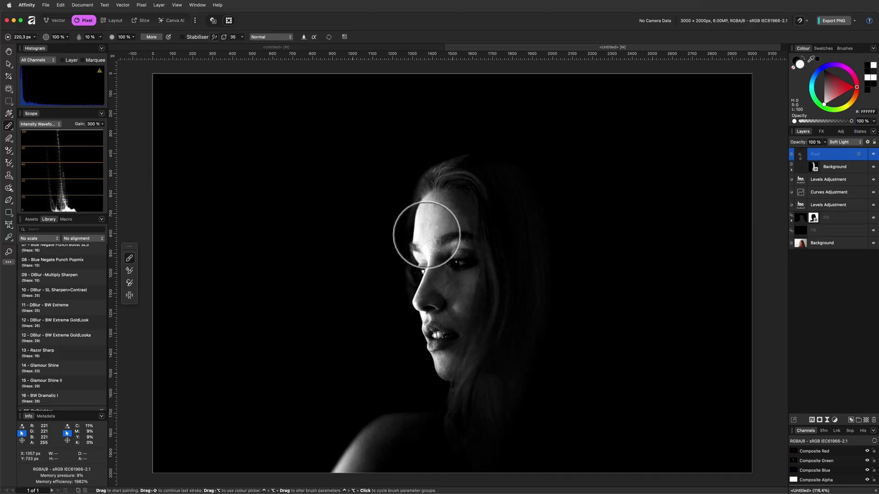
pyautogui.moveTo(431, 444)
pyautogui.mouseDown()
pyautogui.moveTo(378, 450)
pyautogui.moveTo(343, 470)
pyautogui.mouseUp()
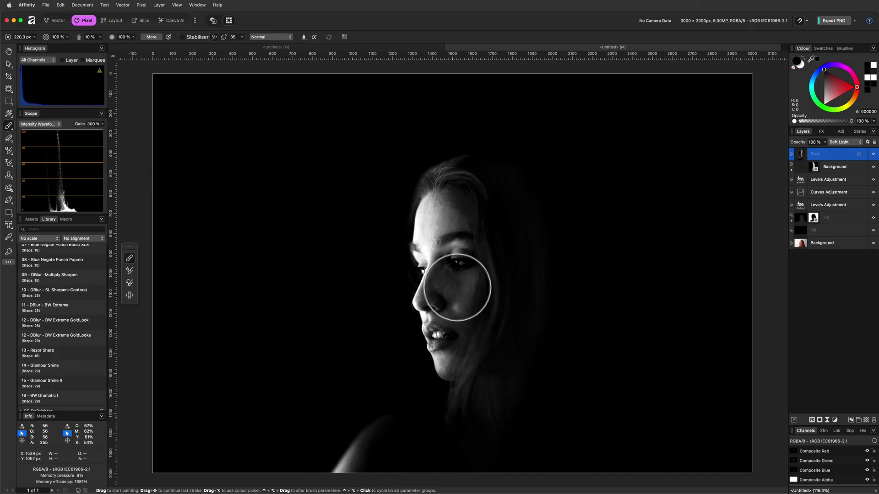
# Step: Limit the Soft Light layer's underlying blend range so its effect fades out of the shadows
pyautogui.click(867, 142)
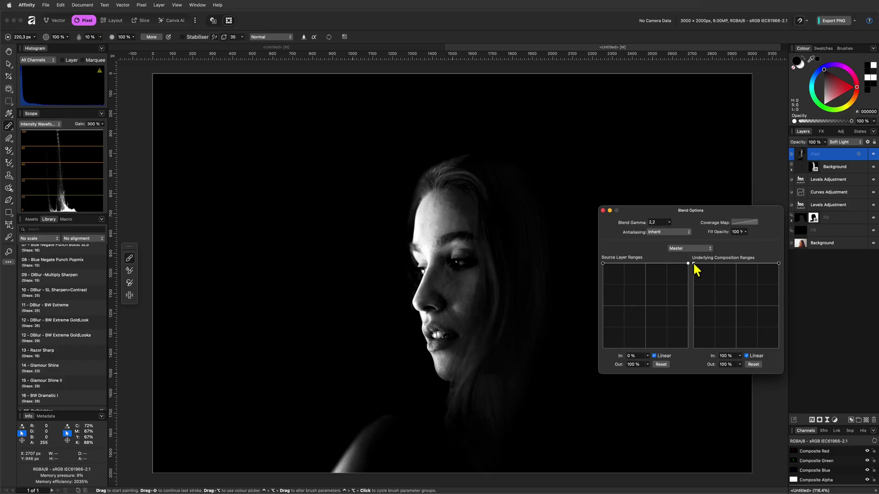
pyautogui.moveTo(694, 265); pyautogui.dragTo(693, 397)
pyautogui.click(603, 211)
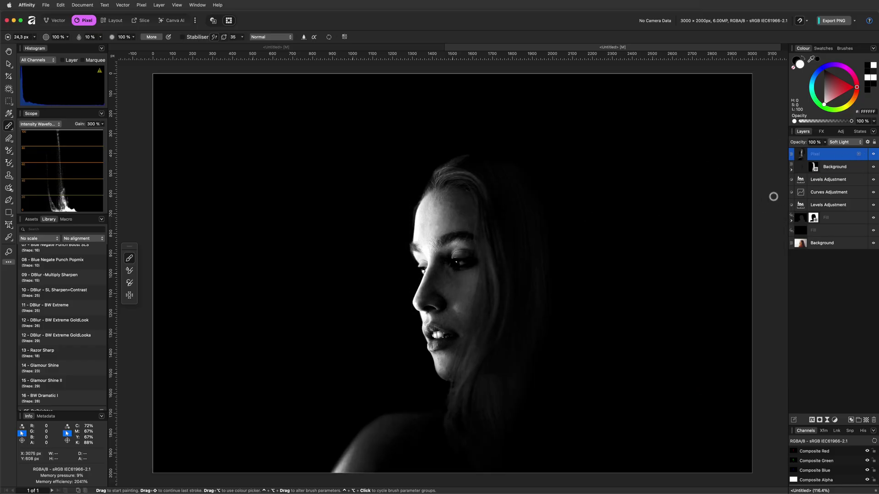
pyautogui.keyDown('shift'); pyautogui.click(841, 230); pyautogui.keyUp('shift')
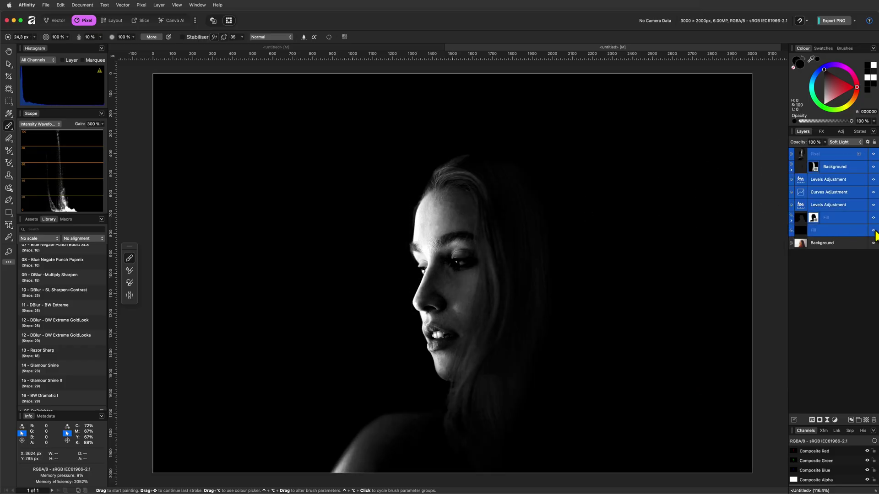
# Step: Compare the edits against the original, then apply the 17 - BW Dramatic II macro to the bearded portrait
pyautogui.click(873, 230)
pyautogui.click(874, 231)
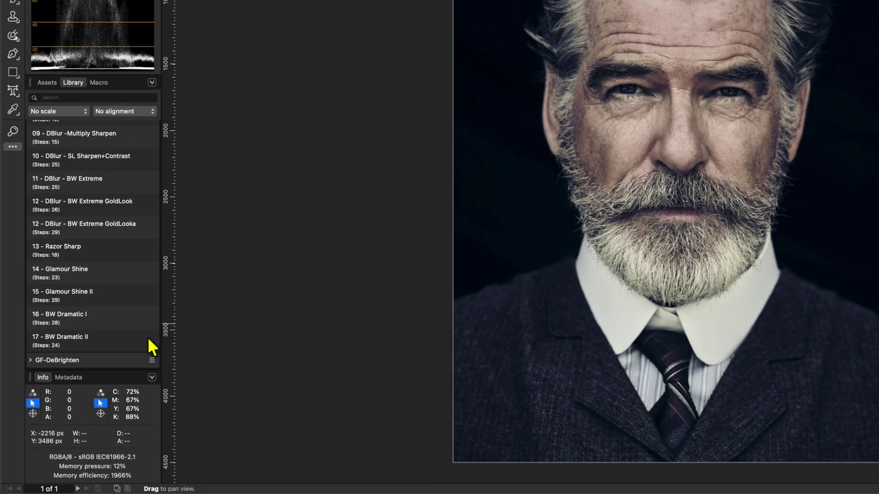
pyautogui.click(103, 339)
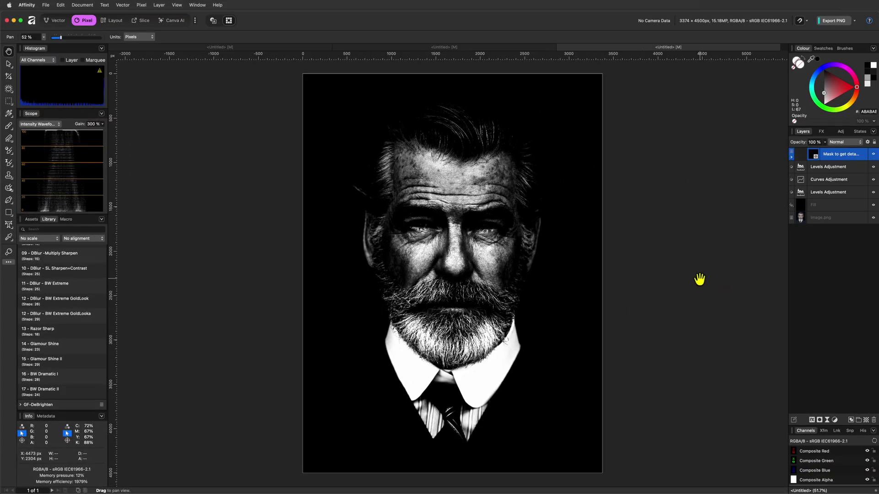
# Step: Set the lower Levels adjustment to 14% black level and 10% output black
pyautogui.doubleClick(800, 192)
pyautogui.moveTo(699, 201); pyautogui.dragTo(679, 202)
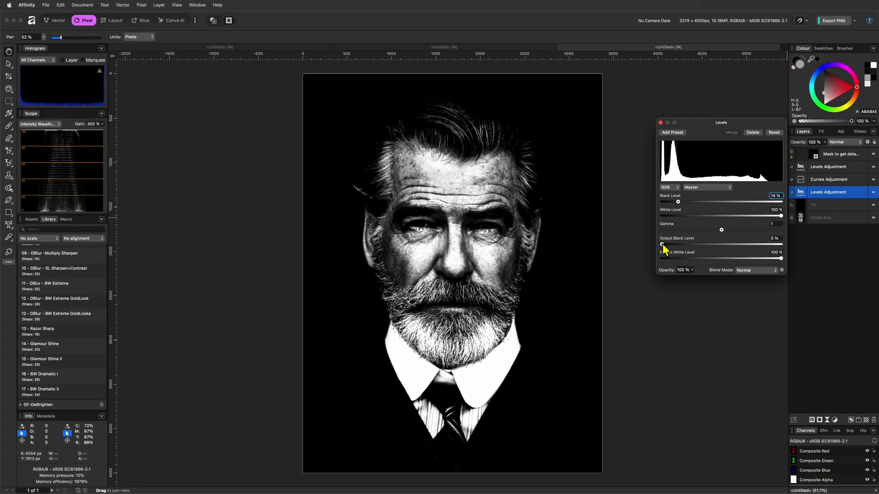
pyautogui.moveTo(667, 245); pyautogui.dragTo(674, 244)
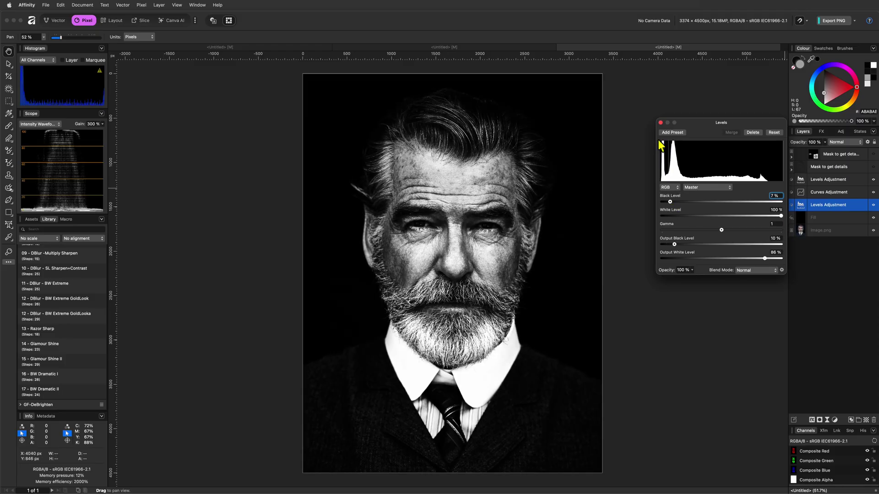
pyautogui.click(661, 122)
# Step: Toggle the Mask to get details layer on and off to compare, leaving it visible
pyautogui.click(856, 166)
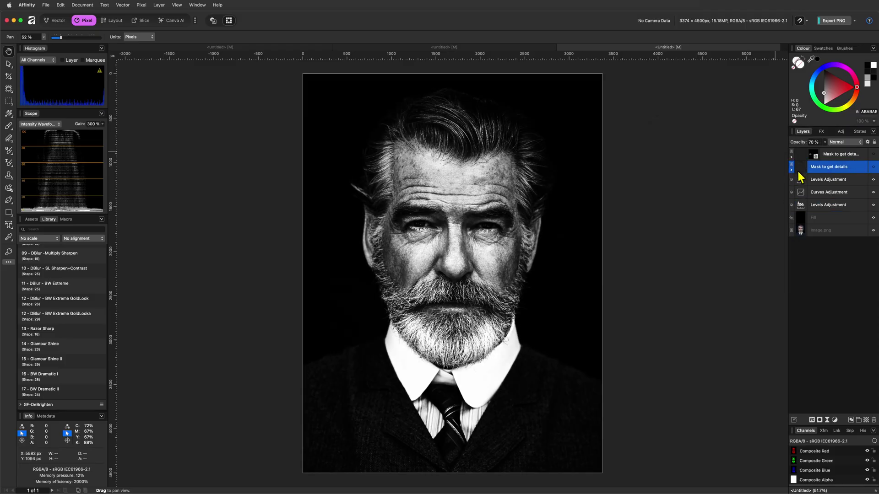
pyautogui.click(799, 171)
pyautogui.click(873, 167)
pyautogui.click(873, 167)
pyautogui.click(874, 167)
pyautogui.click(873, 167)
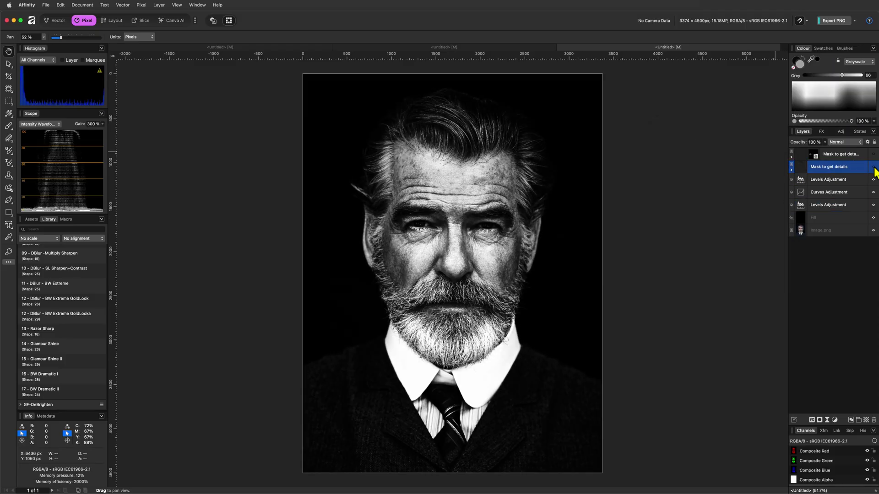
pyautogui.click(873, 166)
pyautogui.click(873, 167)
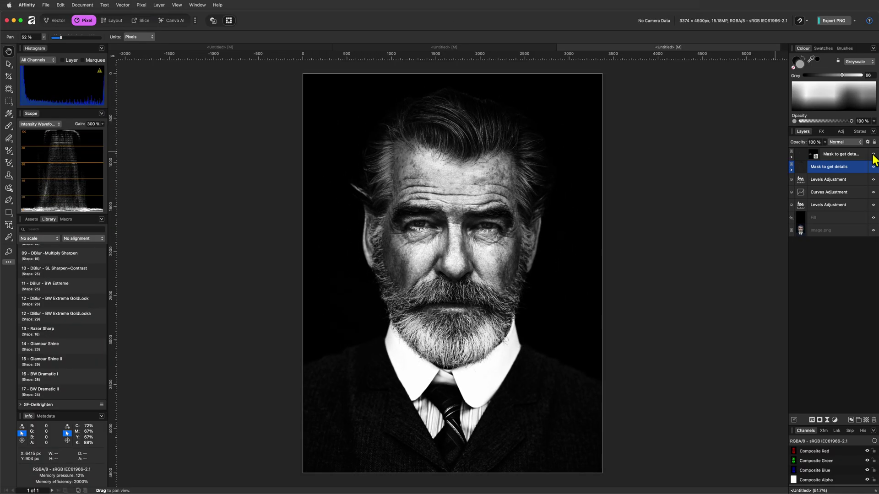
# Step: Select all effect layers from the top detail layer down to the Fill and hide them
pyautogui.click(854, 156)
pyautogui.keyDown('shift'); pyautogui.click(869, 218); pyautogui.keyUp('shift')
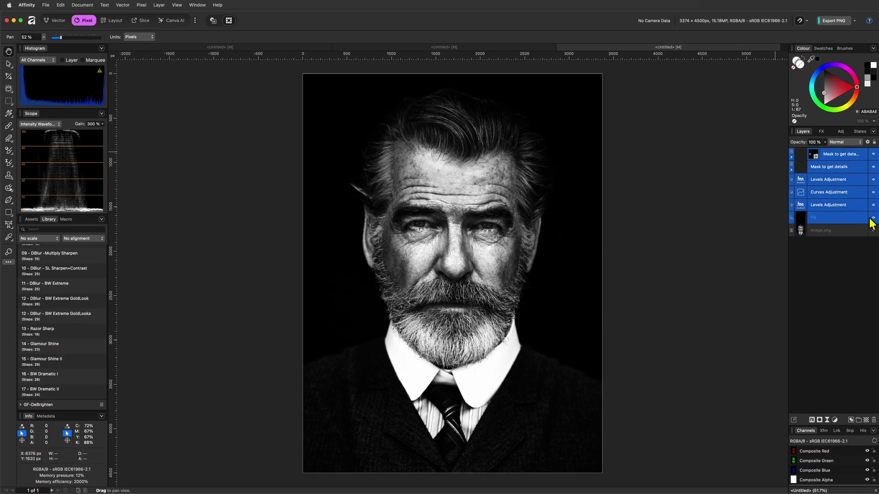
pyautogui.click(873, 218)
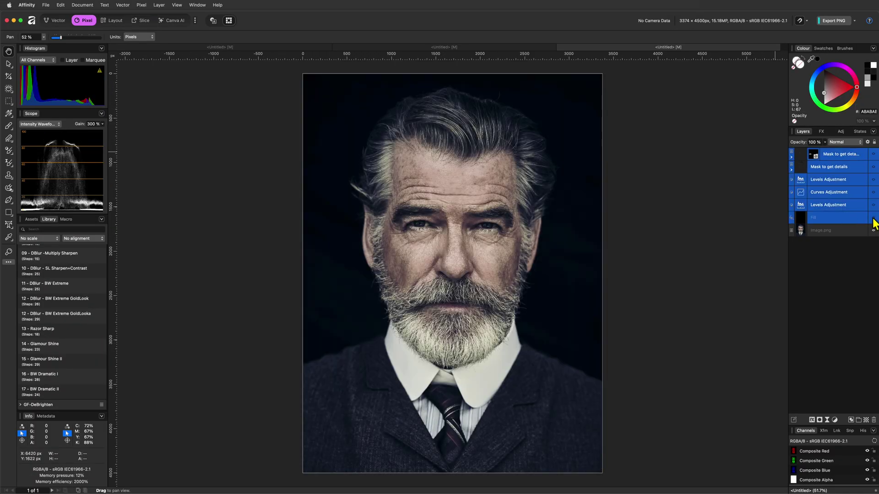
# Step: Show the selected effect layers again to restore the dramatic black-and-white look
pyautogui.click(874, 219)
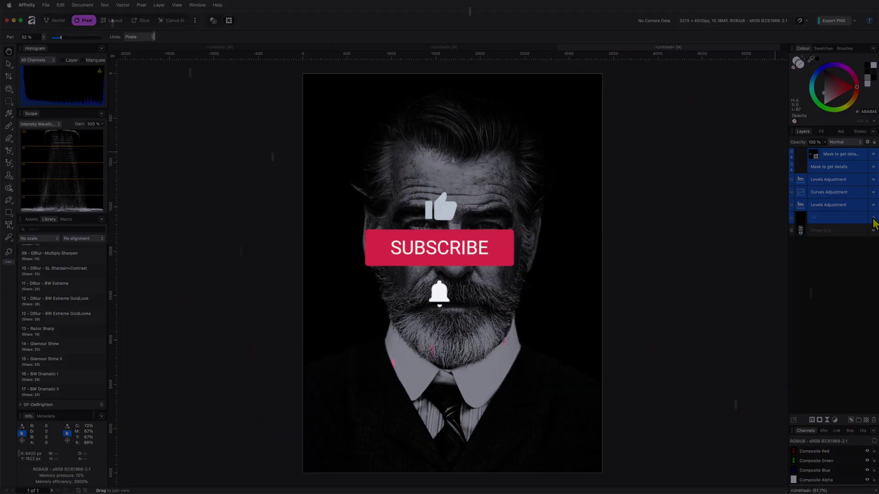